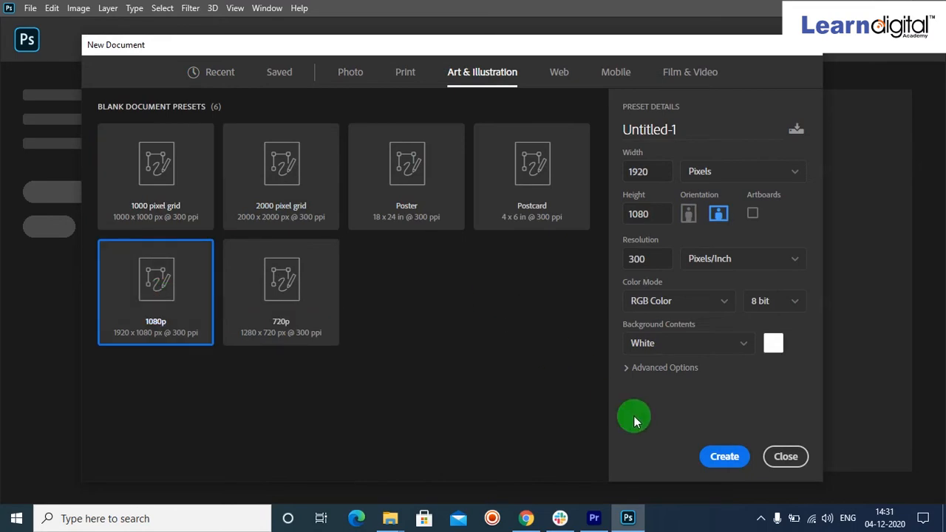
Step: Create a 1920 x 1080 px, 300 ppi RGB document with a white background and close the timeline area
{"action": "left_click", "coordinate": [723, 459]}
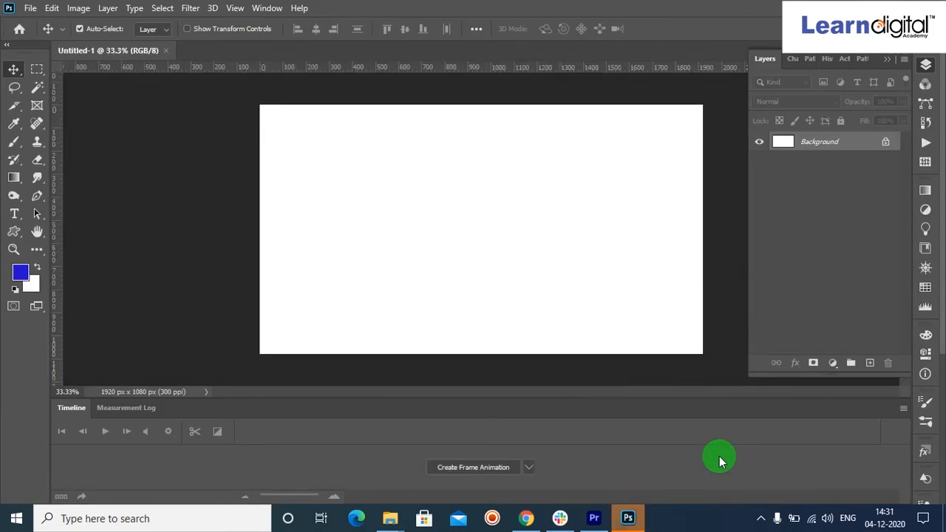
{"action": "left_click", "coordinate": [902, 411]}
{"action": "left_click", "coordinate": [872, 397]}
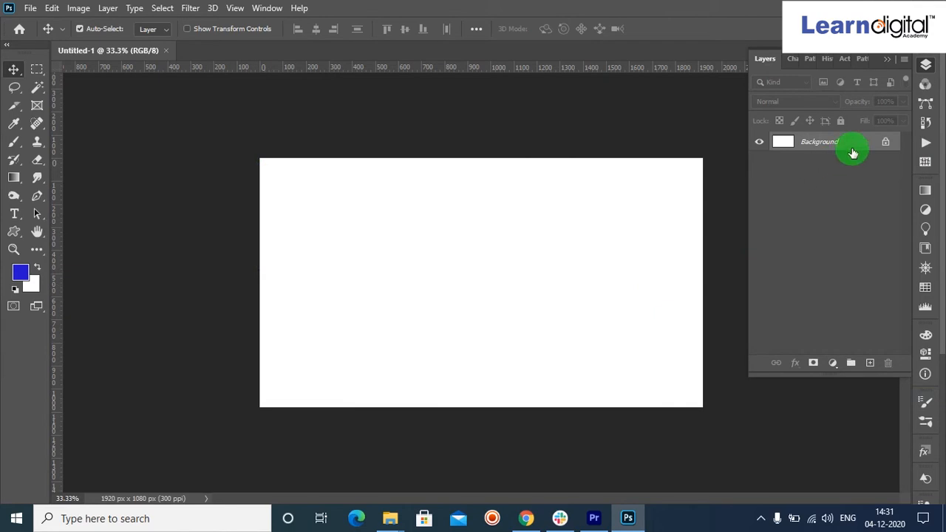
Step: Unlock the Background layer as a regular layer, keeping the default blending options
{"action": "left_click", "coordinate": [881, 143]}
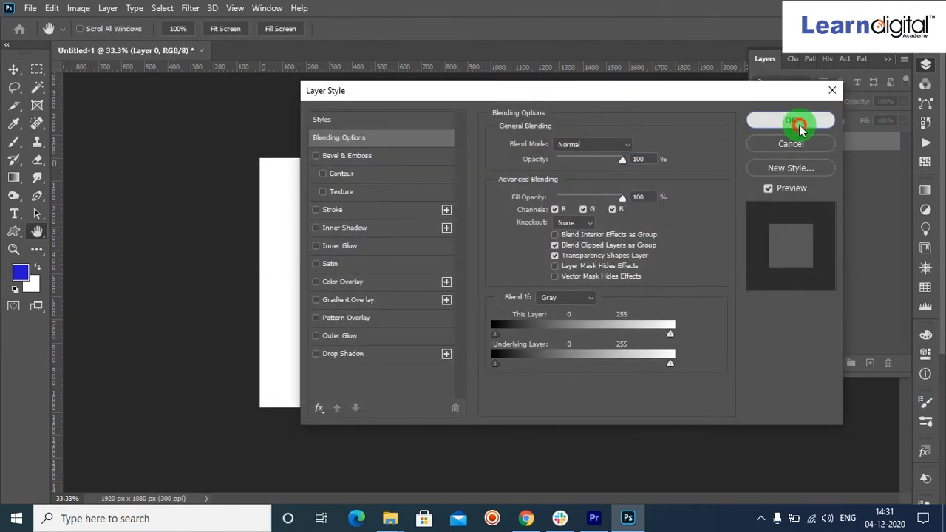
{"action": "left_click", "coordinate": [798, 124]}
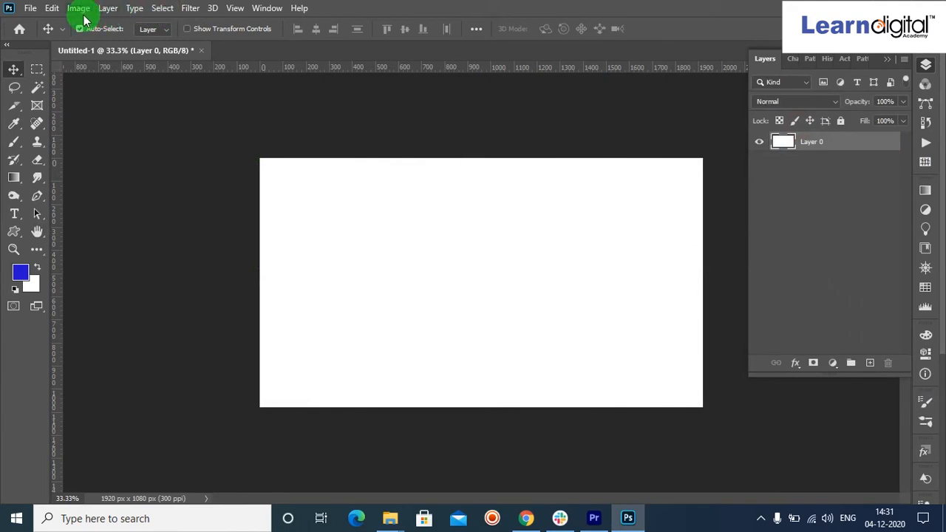
Step: Open the kisscc0-walk-cycle-sprite-walking-animation PNG file from the Downloads folder
{"action": "left_click", "coordinate": [31, 9]}
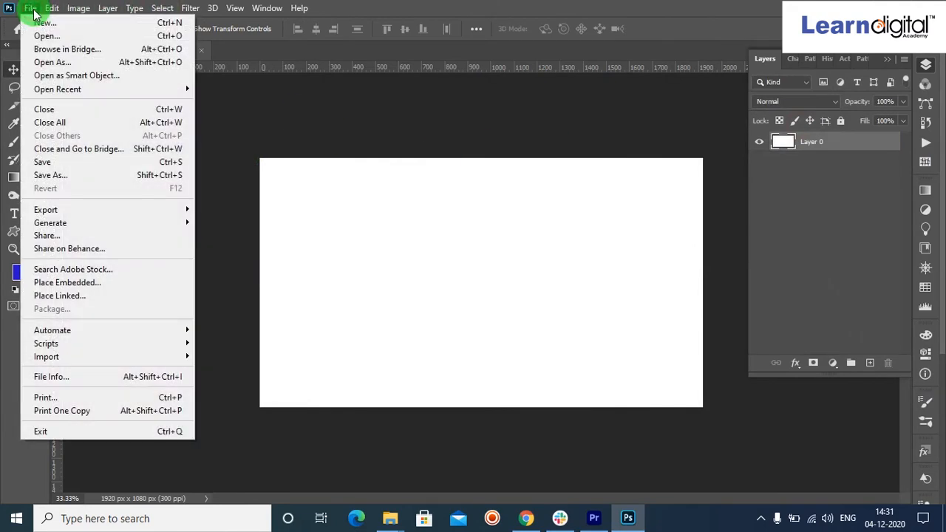
{"action": "left_click", "coordinate": [45, 36]}
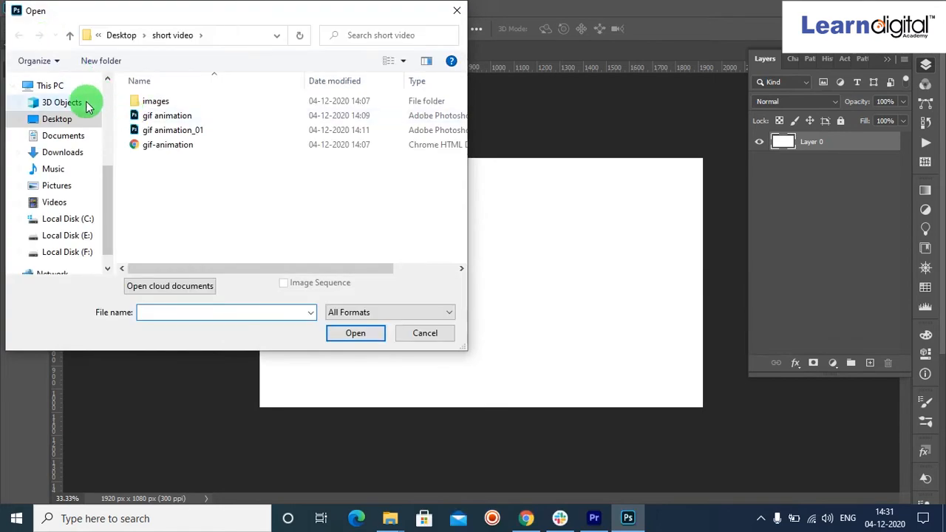
{"action": "scroll", "coordinate": [43, 120], "scroll_direction": "up", "scroll_amount": 3}
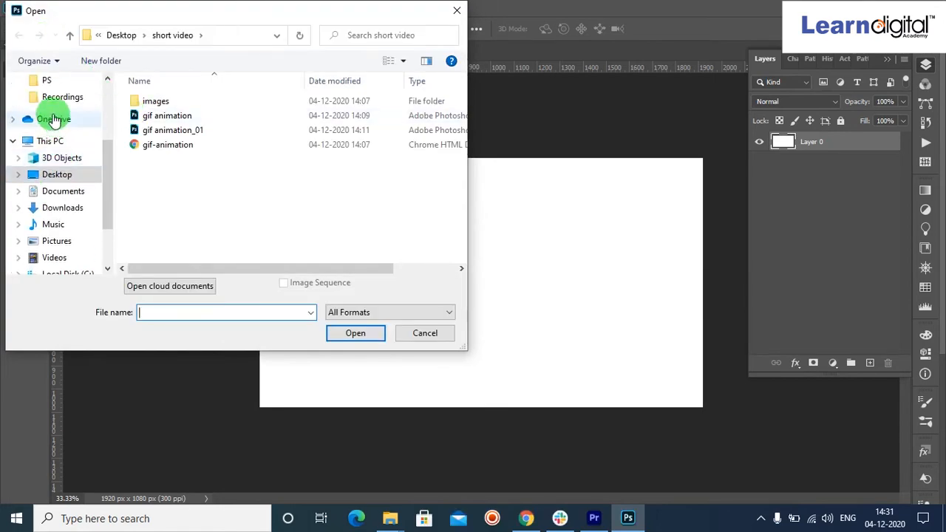
{"action": "scroll", "coordinate": [50, 111], "scroll_direction": "up", "scroll_amount": 5}
{"action": "left_click", "coordinate": [53, 123]}
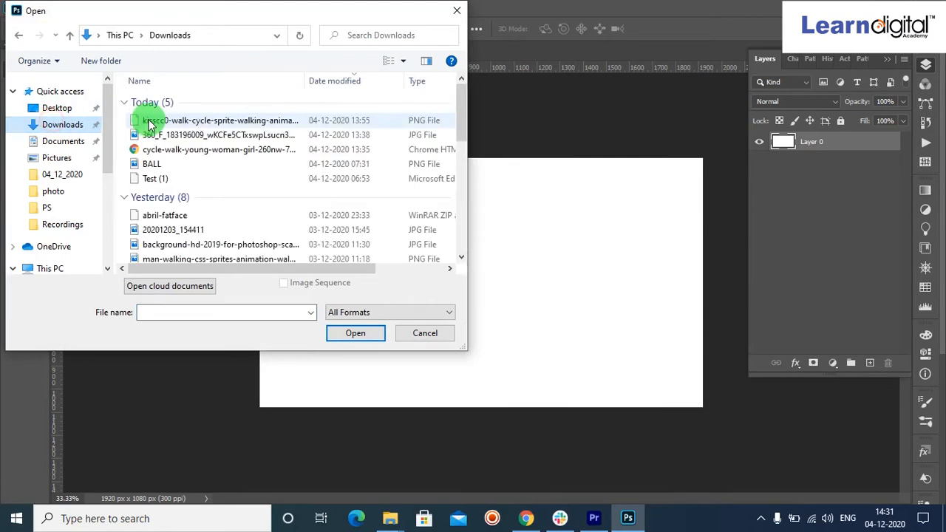
{"action": "left_click", "coordinate": [173, 120]}
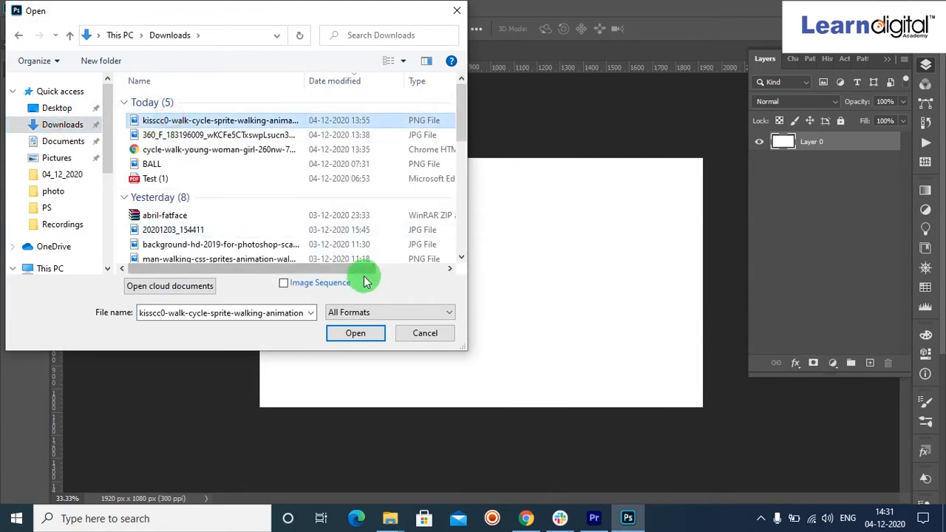
{"action": "left_click", "coordinate": [366, 329]}
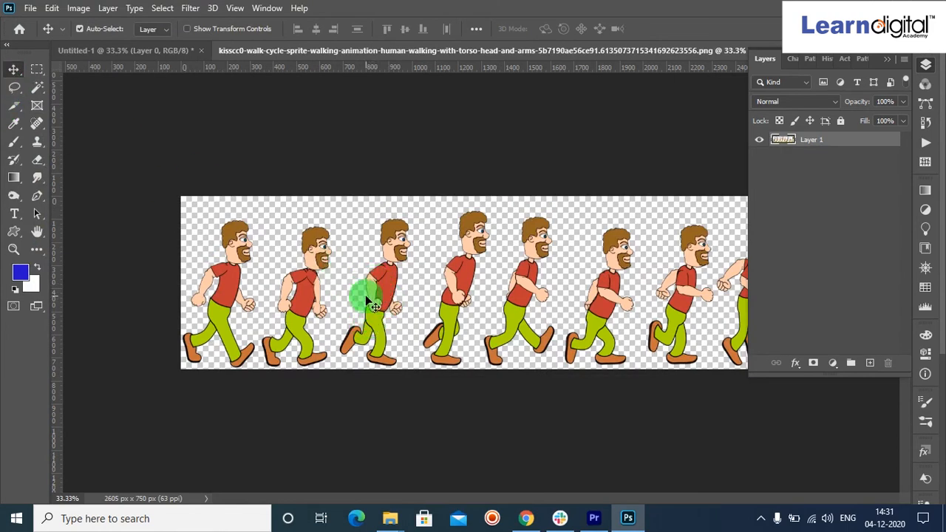
Step: Bring the walking-man sprite sheet into the Untitled-1 document and place the first figure near the canvas middle
{"action": "left_click_drag", "start_coordinate": [376, 249], "coordinate": [373, 222]}
{"action": "left_click_drag", "start_coordinate": [447, 285], "coordinate": [565, 314]}
{"action": "left_click_drag", "start_coordinate": [492, 311], "coordinate": [520, 302]}
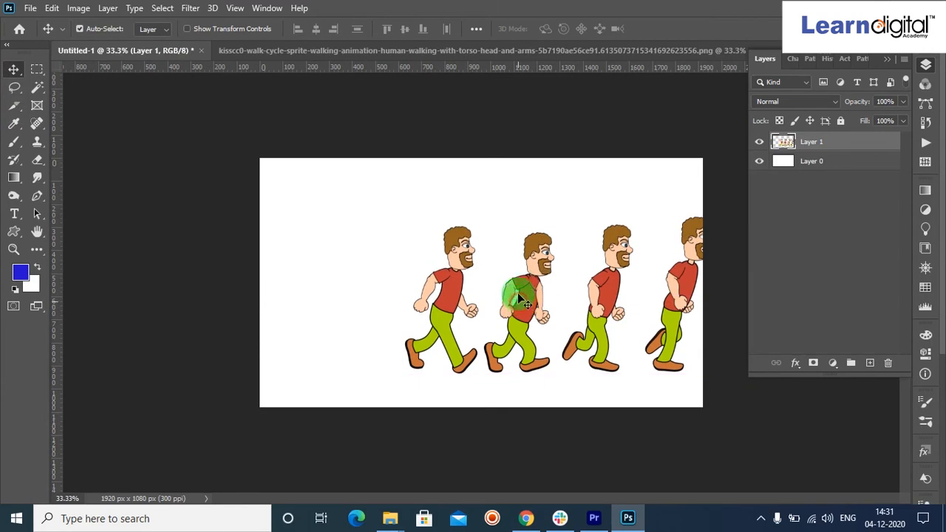
Step: Select the sprite layer together with Layer 0 and align them by their vertical centers
{"action": "left_click", "coordinate": [821, 164], "text": "shift"}
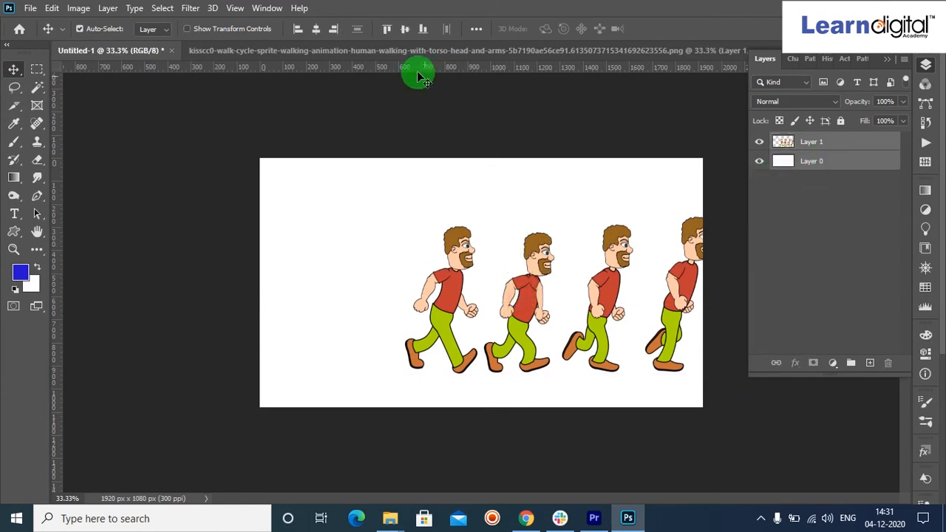
{"action": "left_click", "coordinate": [315, 29]}
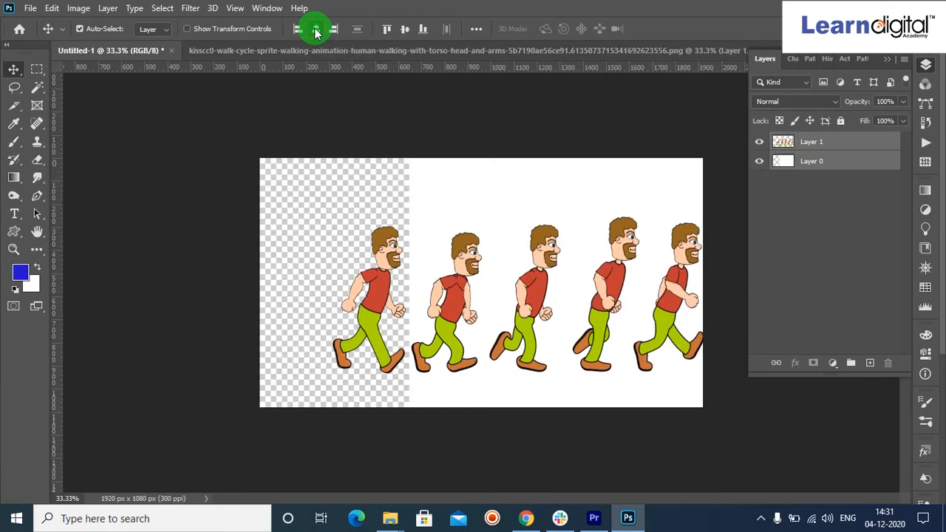
{"action": "left_click", "coordinate": [333, 28]}
{"action": "left_click", "coordinate": [405, 29]}
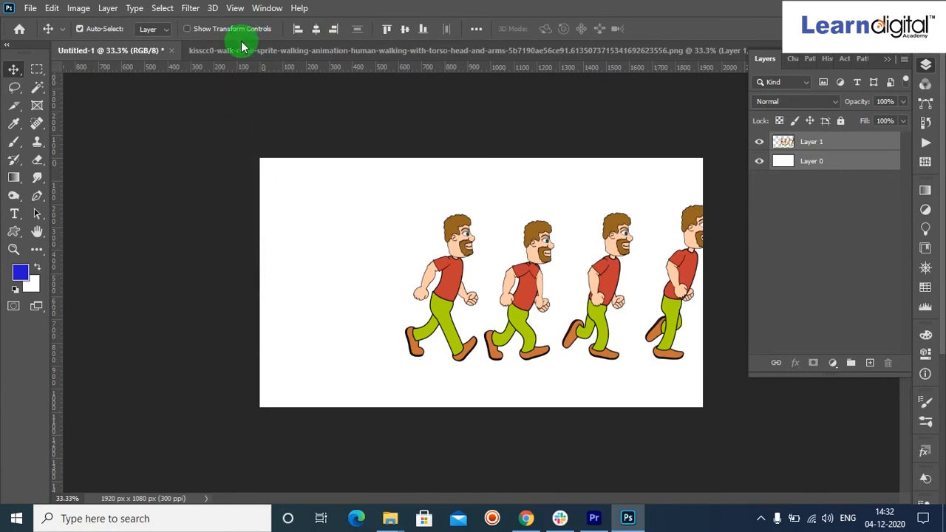
Step: Frame the first walking figure with vertical guides on both sides and horizontal guides at its head and feet
{"action": "left_click", "coordinate": [235, 8]}
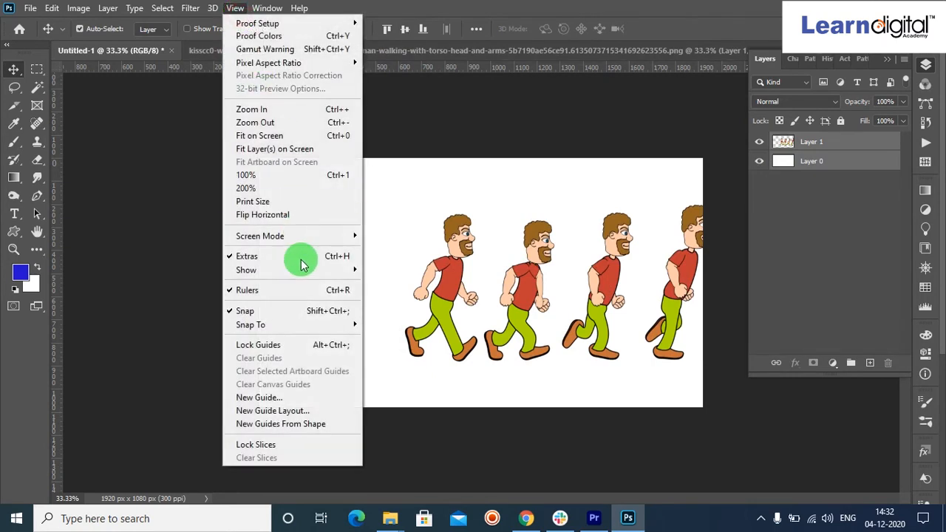
{"action": "left_click", "coordinate": [104, 103]}
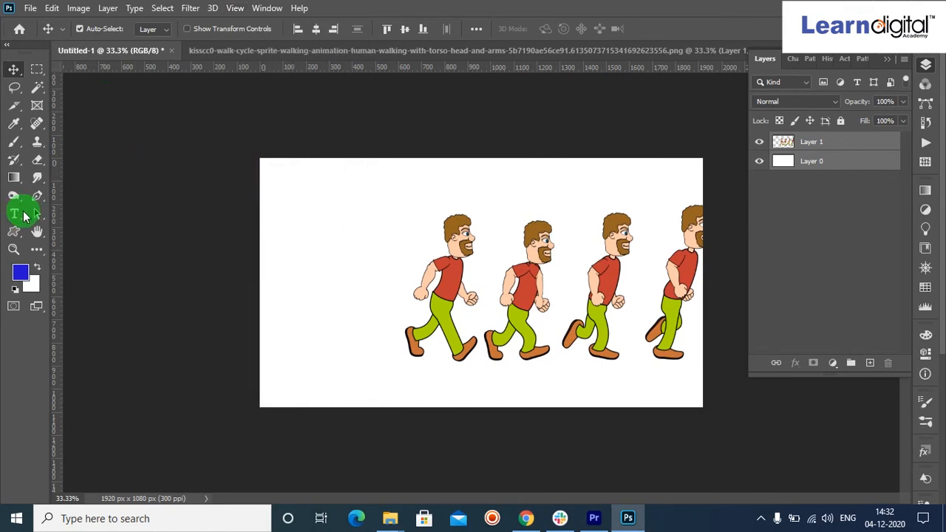
{"action": "left_click_drag", "start_coordinate": [56, 218], "coordinate": [404, 242]}
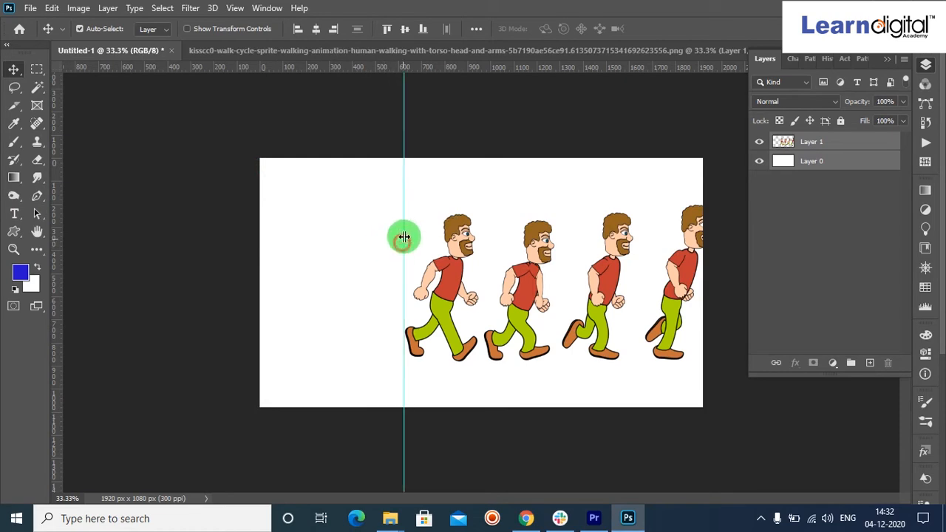
{"action": "left_click_drag", "start_coordinate": [416, 66], "coordinate": [439, 214]}
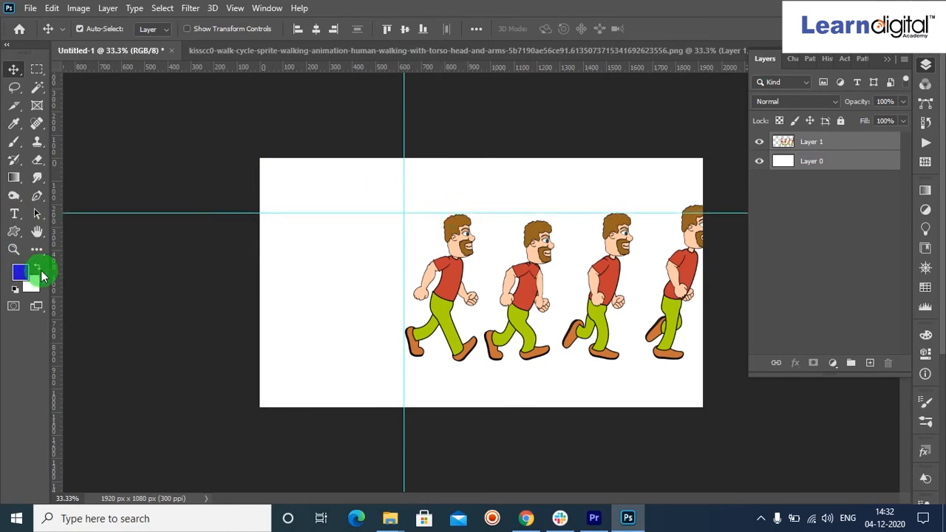
{"action": "left_click_drag", "start_coordinate": [56, 271], "coordinate": [482, 285]}
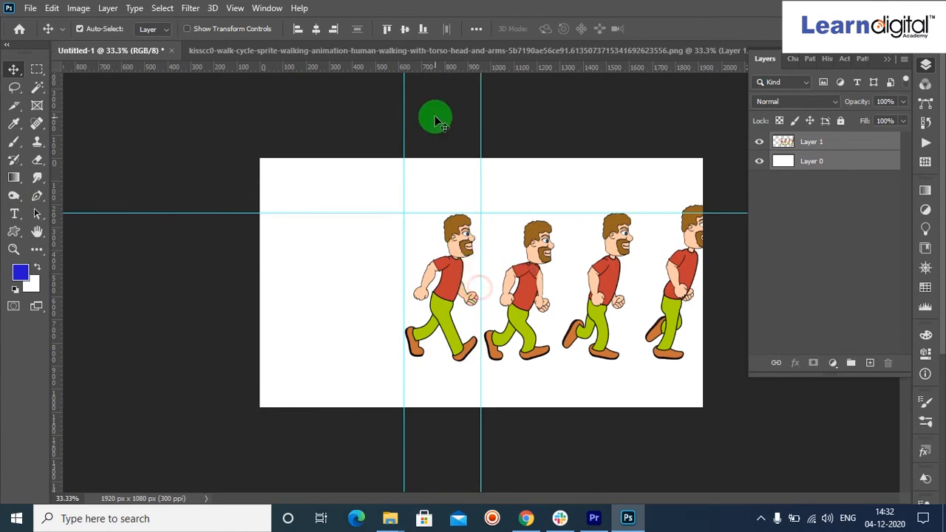
{"action": "left_click_drag", "start_coordinate": [427, 72], "coordinate": [466, 363]}
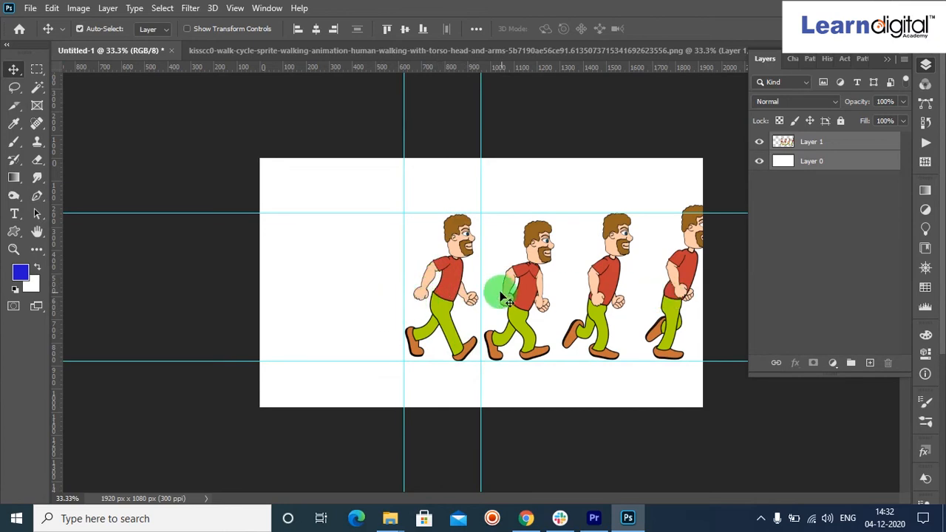
Step: Lasso the first walking figure on Layer 1 and cut it onto its own new layer, checking it by toggling visibility
{"action": "left_click", "coordinate": [808, 141]}
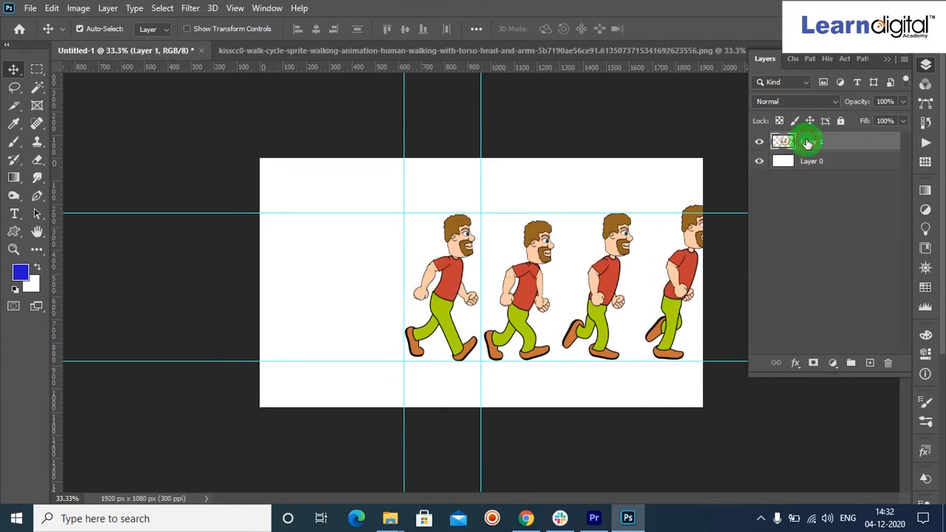
{"action": "left_click", "coordinate": [13, 89]}
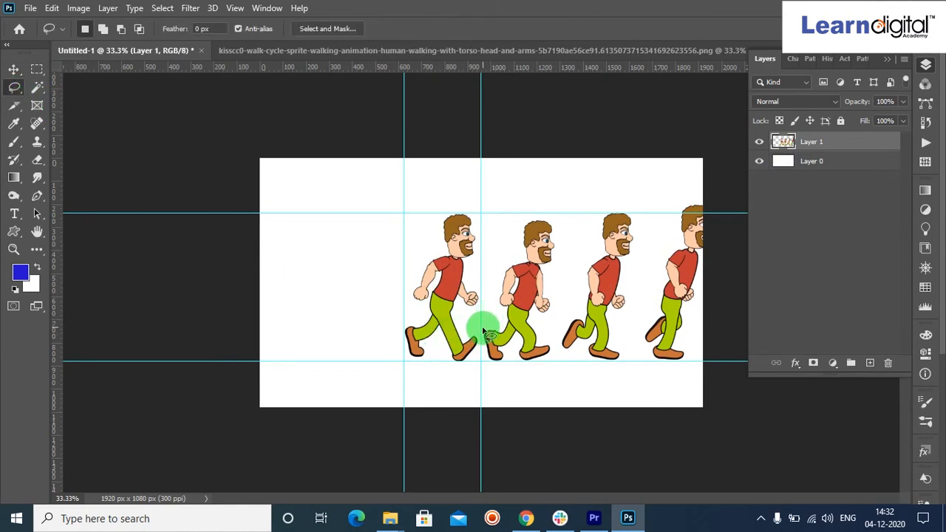
{"action": "left_click_drag", "start_coordinate": [484, 330], "coordinate": [481, 363]}
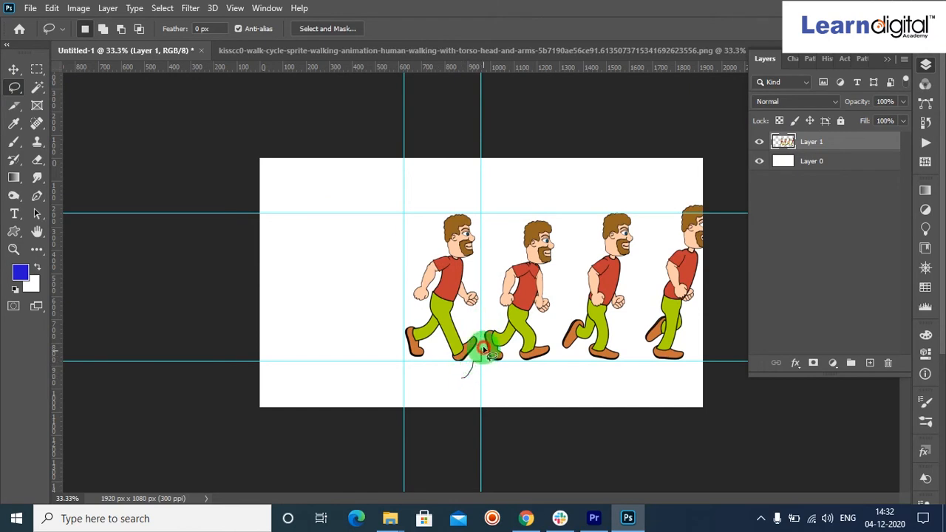
{"action": "mouse_move", "coordinate": [486, 286]}
{"action": "left_mouse_down"}
{"action": "mouse_move", "coordinate": [477, 209]}
{"action": "mouse_move", "coordinate": [463, 198]}
{"action": "mouse_move", "coordinate": [423, 198]}
{"action": "mouse_move", "coordinate": [404, 227]}
{"action": "mouse_move", "coordinate": [392, 343]}
{"action": "mouse_move", "coordinate": [416, 373]}
{"action": "mouse_move", "coordinate": [468, 380]}
{"action": "left_mouse_up"}
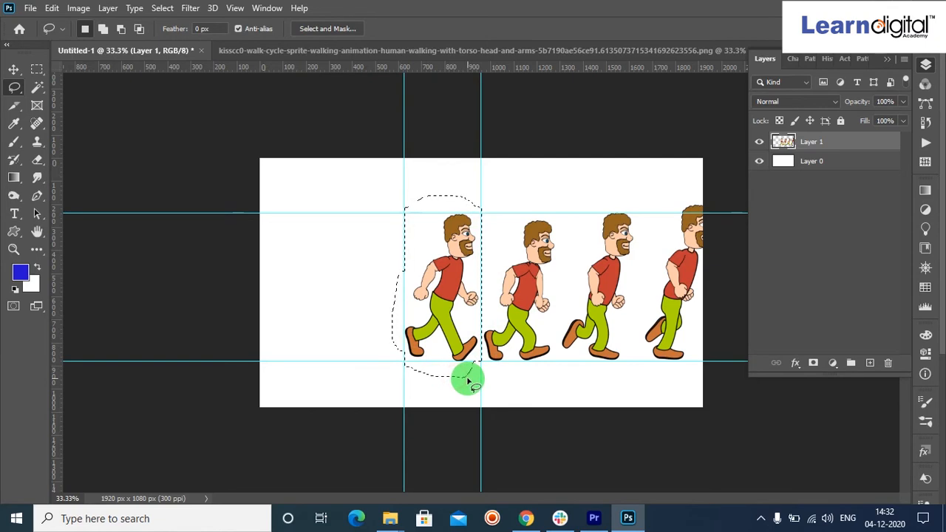
{"action": "left_click", "coordinate": [105, 10]}
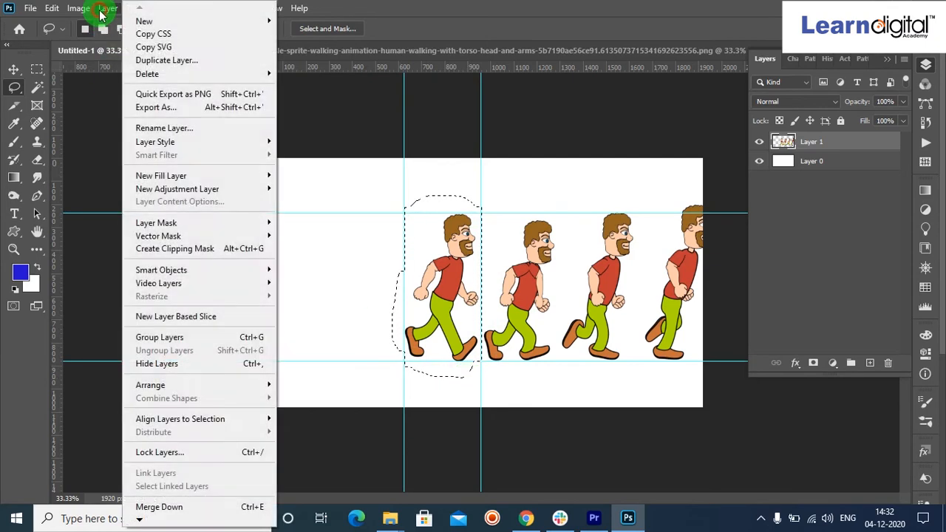
{"action": "mouse_move", "coordinate": [229, 21]}
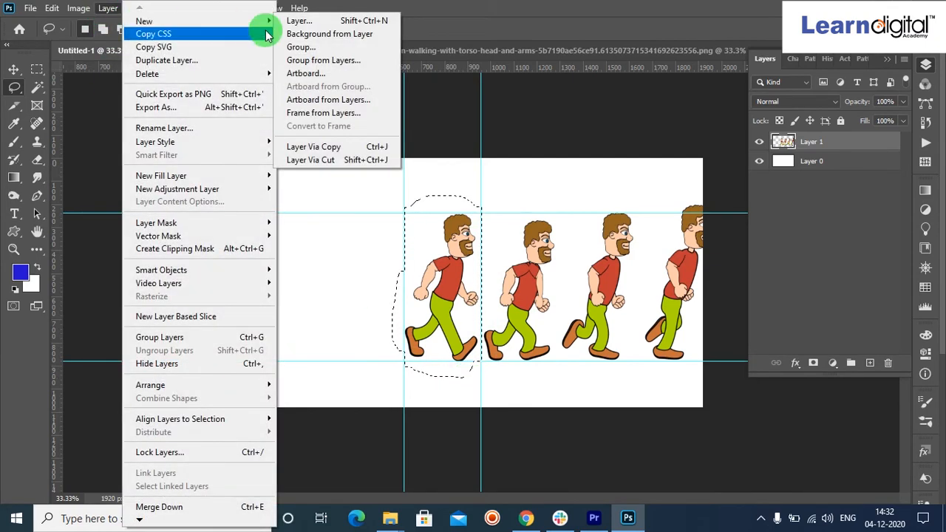
{"action": "left_click", "coordinate": [326, 165]}
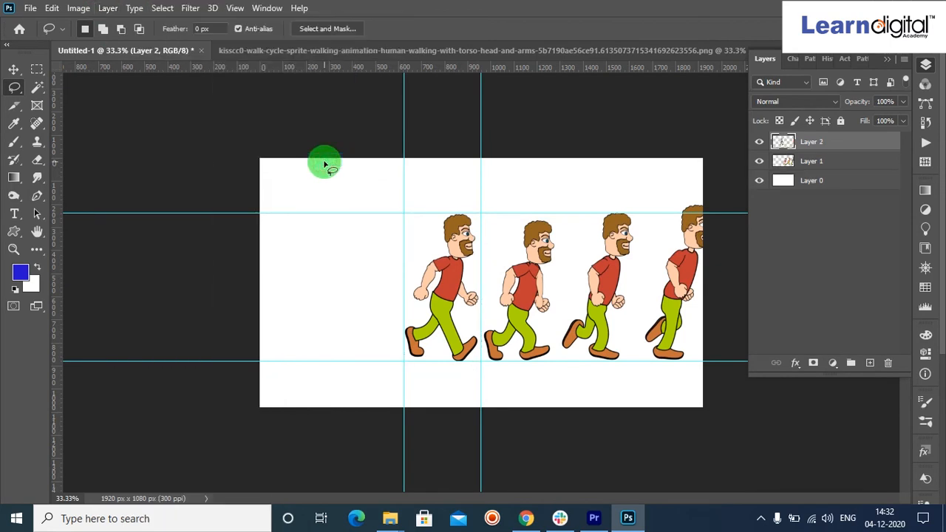
{"action": "left_click", "coordinate": [761, 141]}
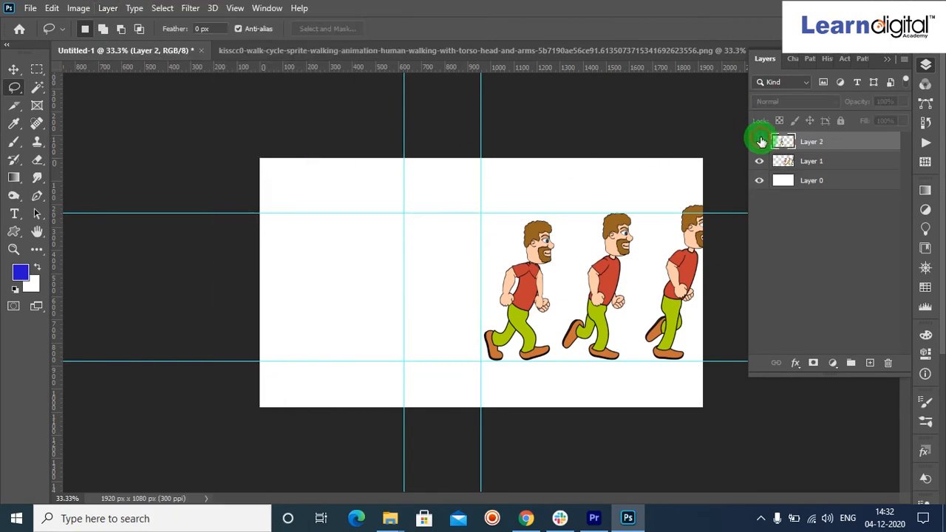
{"action": "left_click", "coordinate": [761, 141]}
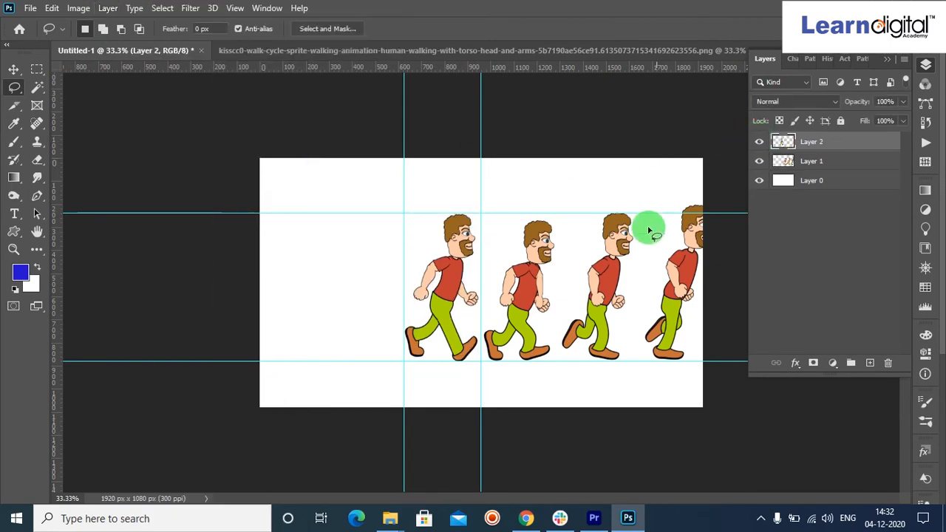
Step: Lasso the second walking figure on Layer 1, place it on its own new layer, and hide Layer 2
{"action": "left_click", "coordinate": [828, 162]}
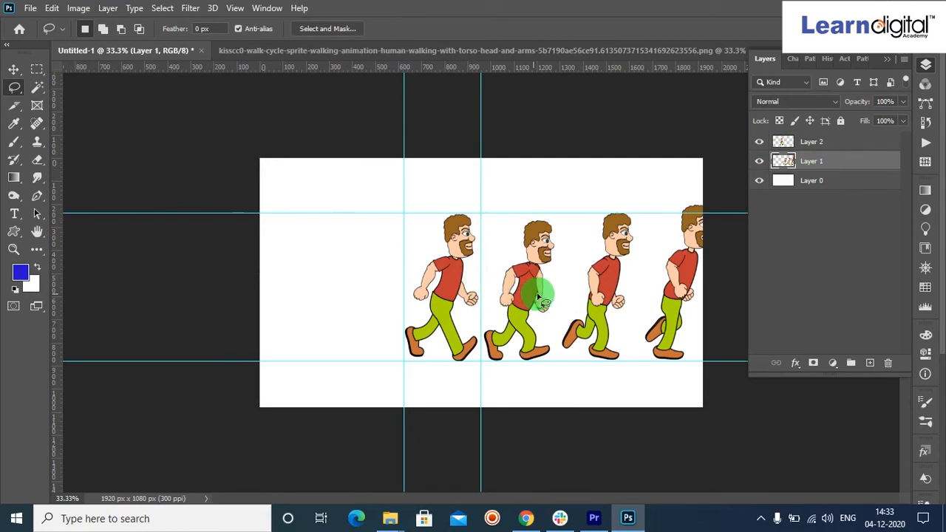
{"action": "mouse_move", "coordinate": [558, 314]}
{"action": "left_mouse_down"}
{"action": "mouse_move", "coordinate": [568, 224]}
{"action": "mouse_move", "coordinate": [537, 203]}
{"action": "mouse_move", "coordinate": [510, 244]}
{"action": "left_mouse_up"}
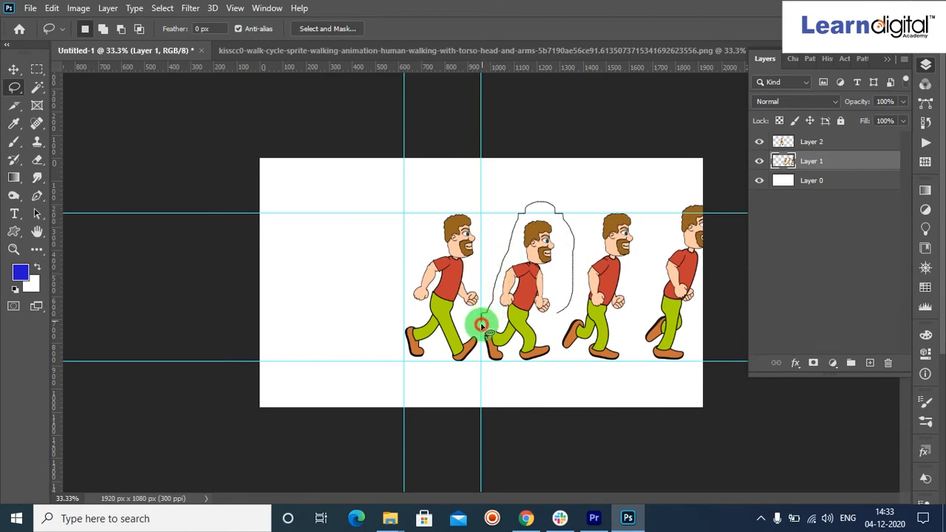
{"action": "left_click_drag", "start_coordinate": [500, 378], "coordinate": [536, 380]}
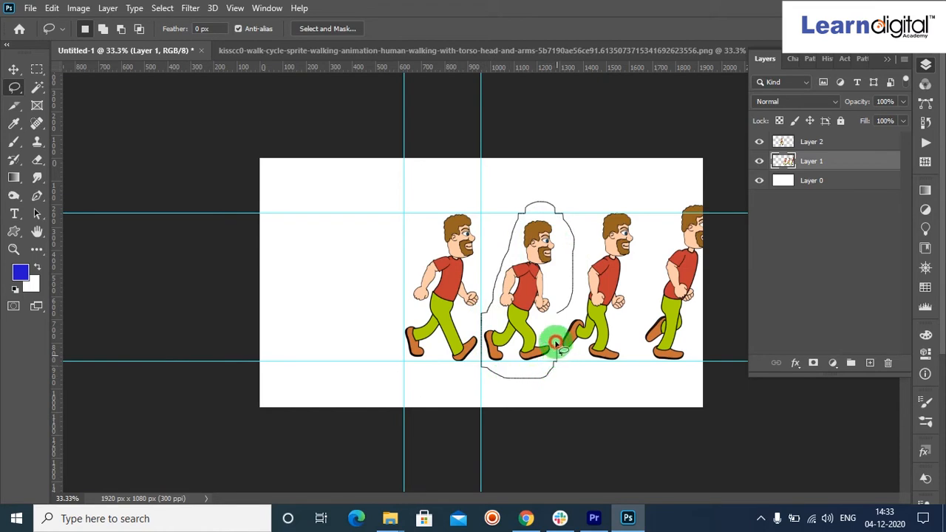
{"action": "left_click_drag", "start_coordinate": [562, 309], "coordinate": [494, 274]}
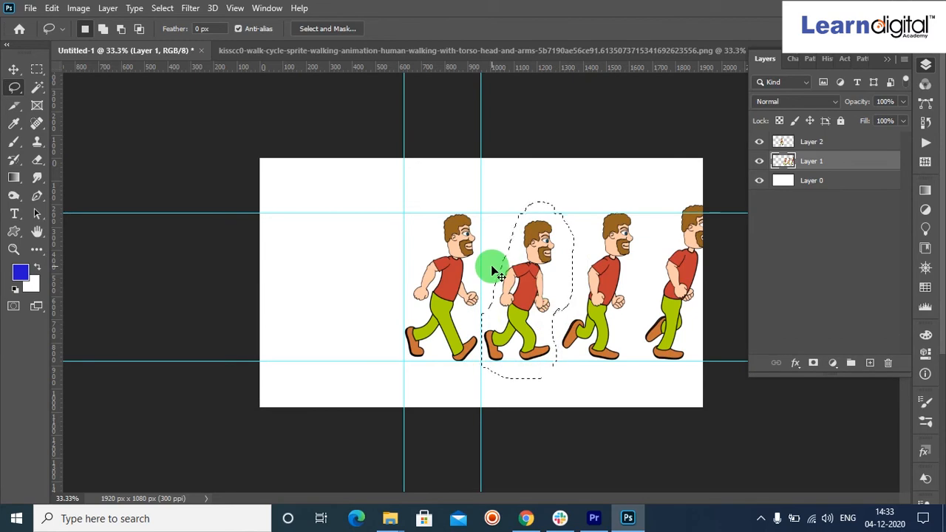
{"action": "key", "text": "ctrl+j"}
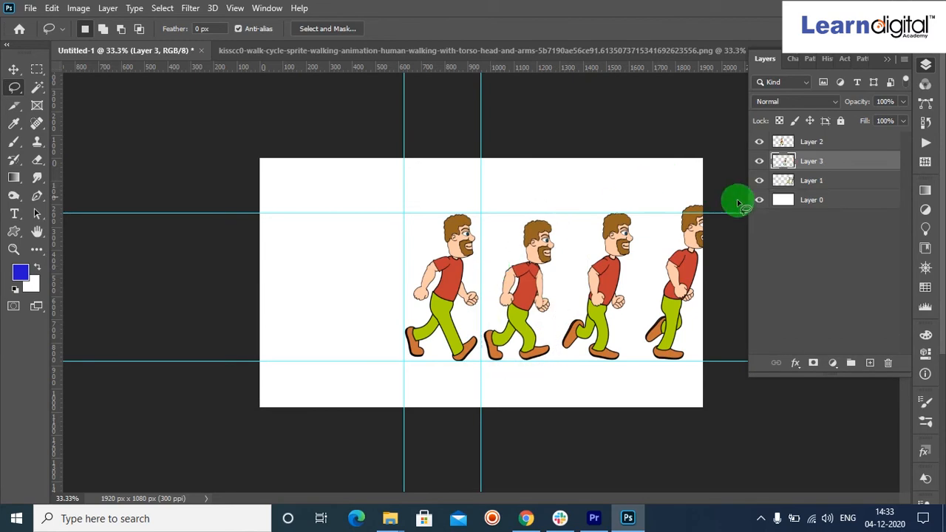
{"action": "left_click", "coordinate": [759, 143]}
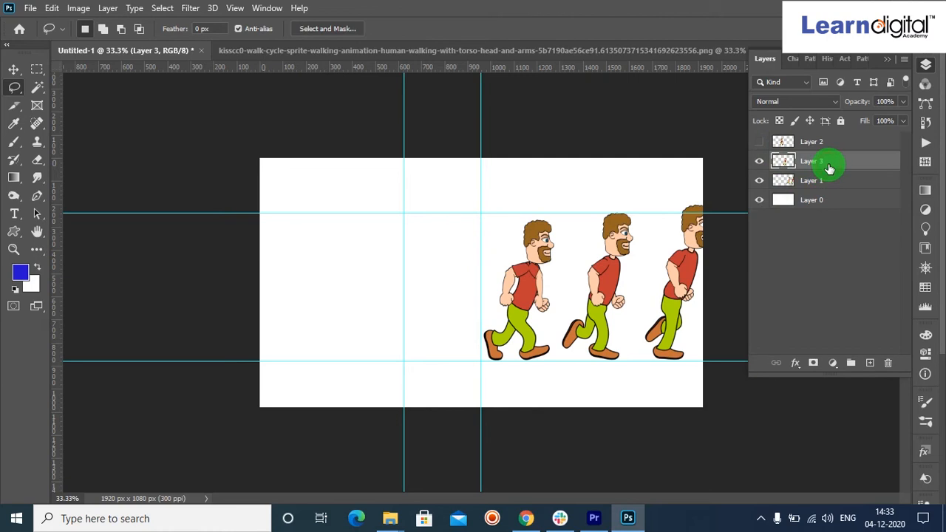
Step: Nudge the second walking figure on Layer 3 horizontally to the left until it stands between the two vertical guides
{"action": "left_click", "coordinate": [13, 72]}
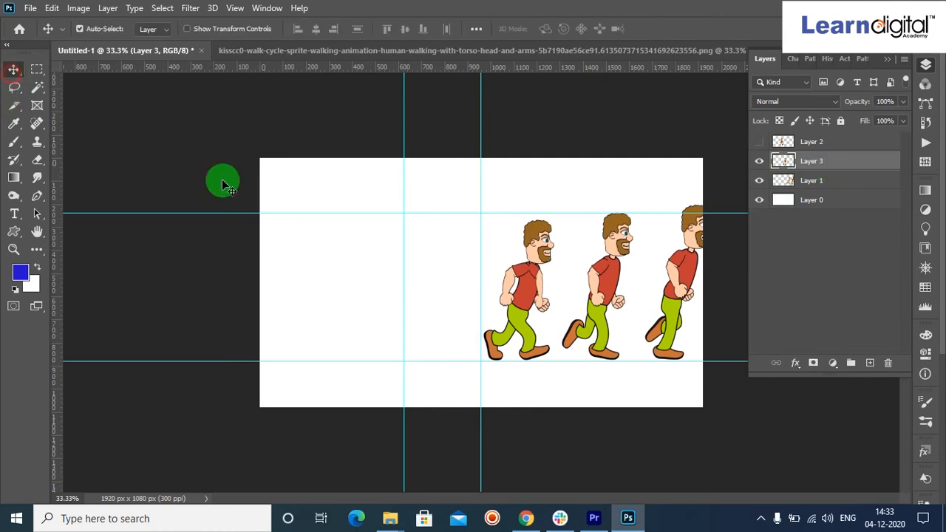
{"action": "key", "text": "shift+Left"}
{"action": "key", "text": "shift+Left"}
{"action": "key", "text": "shift+Left"}
{"action": "key", "text": "shift+Left"}
{"action": "key", "text": "shift+Left"}
{"action": "key", "text": "shift+Left"}
{"action": "key", "text": "shift+Left"}
{"action": "key", "text": "shift+Left"}
{"action": "key", "text": "shift+Left"}
{"action": "key", "text": "shift+Left"}
{"action": "key", "text": "shift+Left"}
{"action": "key", "text": "shift+Left"}
{"action": "key", "text": "shift+Left"}
{"action": "key", "text": "shift+Left"}
{"action": "key", "text": "shift+Left"}
{"action": "key", "text": "shift+Left"}
{"action": "key", "text": "shift+Left"}
{"action": "key", "text": "shift+Left"}
{"action": "key", "text": "shift+Left"}
{"action": "key", "text": "shift+Left"}
{"action": "key", "text": "shift+Left"}
{"action": "key", "text": "shift+Left"}
{"action": "key", "text": "shift+Left"}
{"action": "key", "text": "shift+Left"}
{"action": "key", "text": "shift+Left"}
{"action": "key", "text": "shift+Left"}
{"action": "key", "text": "shift+Left"}
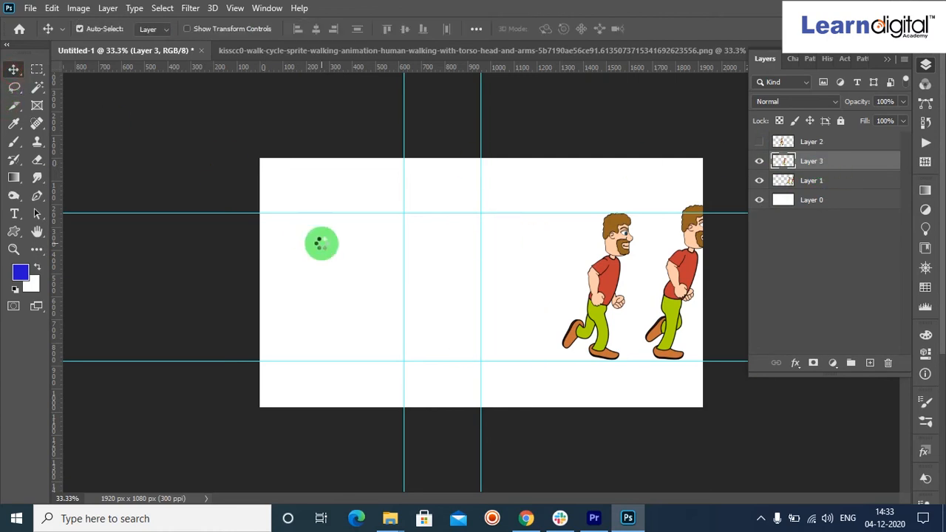
{"action": "key", "text": "shift+Left"}
{"action": "key", "text": "shift+Left"}
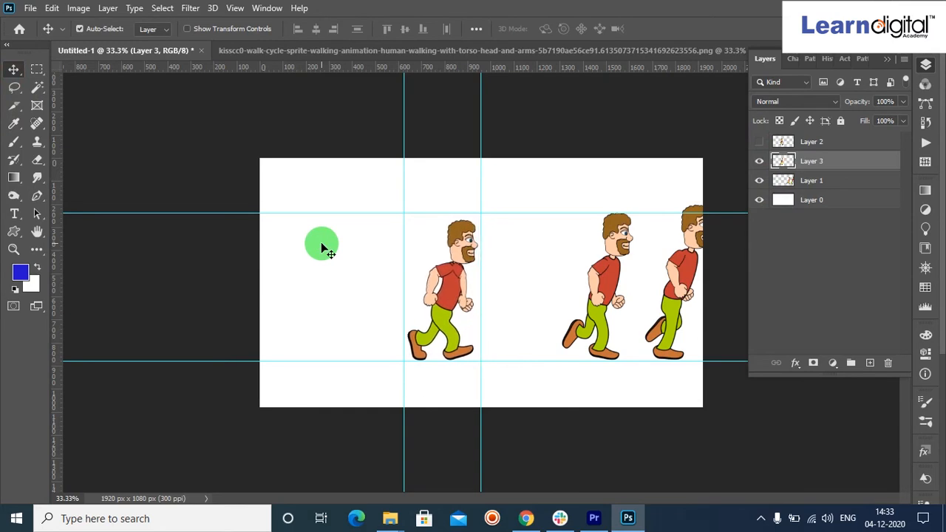
Step: Lasso the third walking figure on Layer 1, cut it onto its own new layer, and hide Layer 3
{"action": "left_click", "coordinate": [837, 182]}
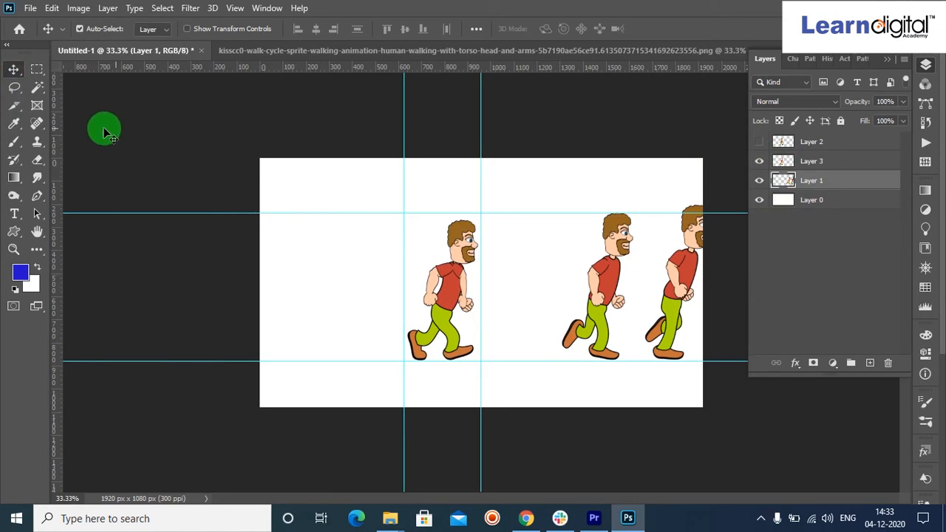
{"action": "left_click", "coordinate": [8, 88]}
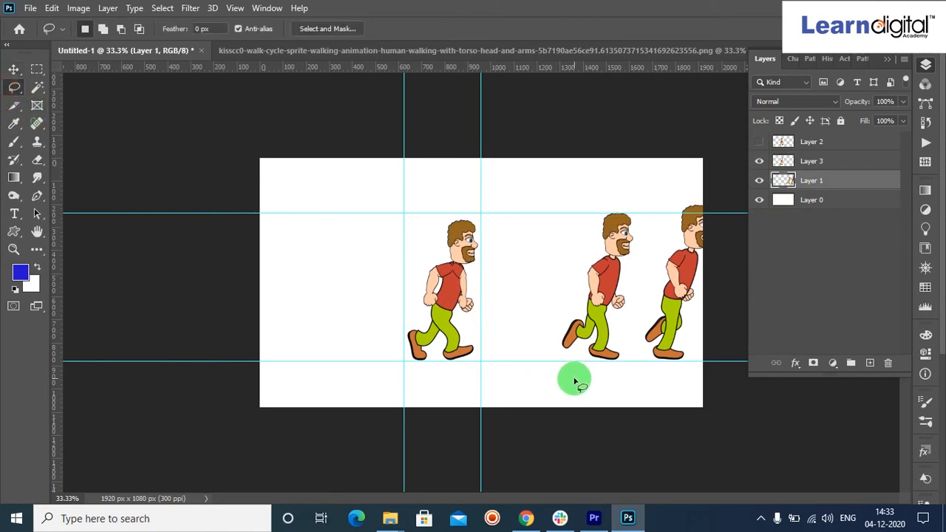
{"action": "left_click_drag", "start_coordinate": [547, 382], "coordinate": [615, 380]}
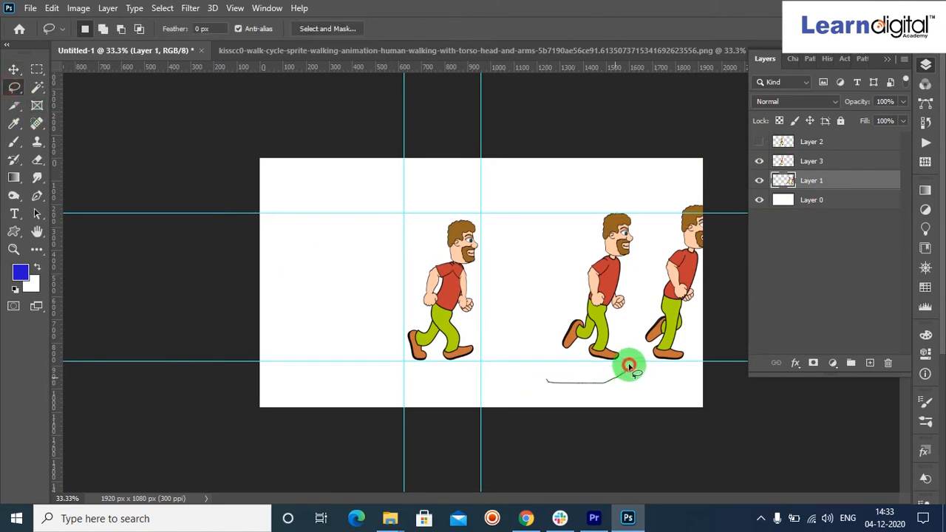
{"action": "mouse_move", "coordinate": [625, 343]}
{"action": "left_mouse_down"}
{"action": "mouse_move", "coordinate": [644, 220]}
{"action": "mouse_move", "coordinate": [631, 196]}
{"action": "mouse_move", "coordinate": [603, 193]}
{"action": "mouse_move", "coordinate": [576, 212]}
{"action": "mouse_move", "coordinate": [545, 392]}
{"action": "left_mouse_up"}
{"action": "key", "text": "ctrl+j"}
{"action": "left_click", "coordinate": [760, 162]}
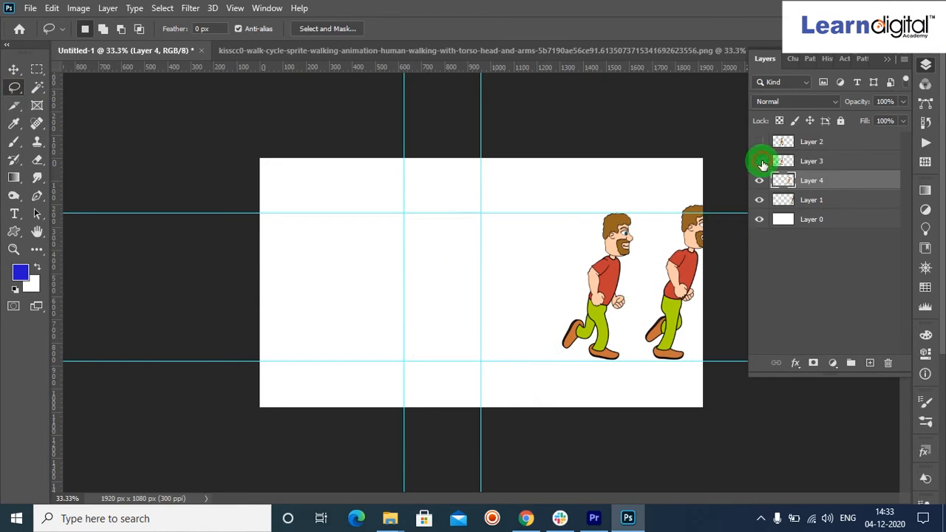
Step: Nudge the third walking figure on Layer 4 horizontally to the left until it fits between the two vertical guides
{"action": "left_click", "coordinate": [804, 180]}
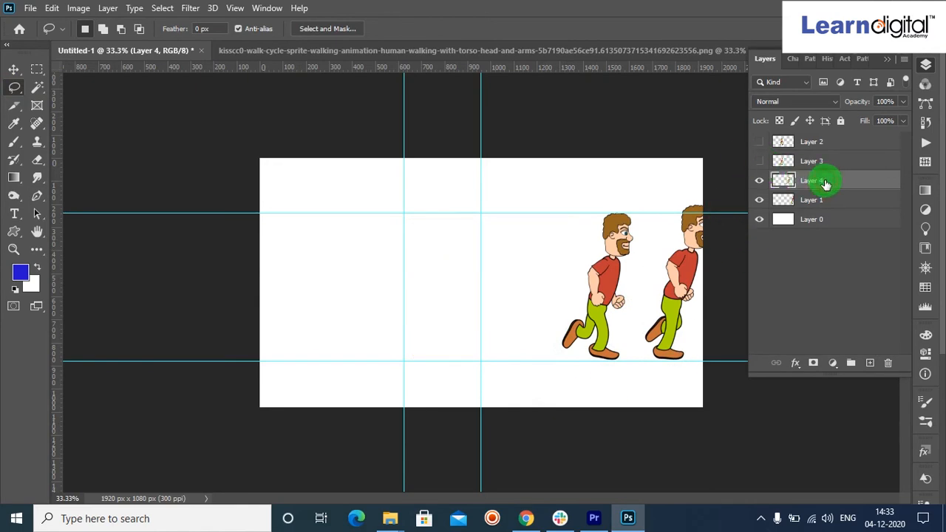
{"action": "left_click", "coordinate": [14, 71]}
{"action": "key", "text": "shift+Left"}
{"action": "key", "text": "shift+Left"}
{"action": "key", "text": "shift+Left"}
{"action": "key", "text": "shift+Left"}
{"action": "key", "text": "shift+Left"}
{"action": "key", "text": "shift+Left"}
{"action": "key", "text": "shift+Left"}
{"action": "key", "text": "shift+Left"}
{"action": "key", "text": "shift+Left"}
{"action": "key", "text": "shift+Left"}
{"action": "key", "text": "shift+Left"}
{"action": "key", "text": "shift+Left"}
{"action": "key", "text": "shift+Left"}
{"action": "key", "text": "shift+Left"}
{"action": "key", "text": "shift+Left"}
{"action": "key", "text": "shift+Left"}
{"action": "key", "text": "shift+Left"}
{"action": "key", "text": "shift+Left"}
{"action": "key", "text": "shift+Left"}
{"action": "key", "text": "shift+Left"}
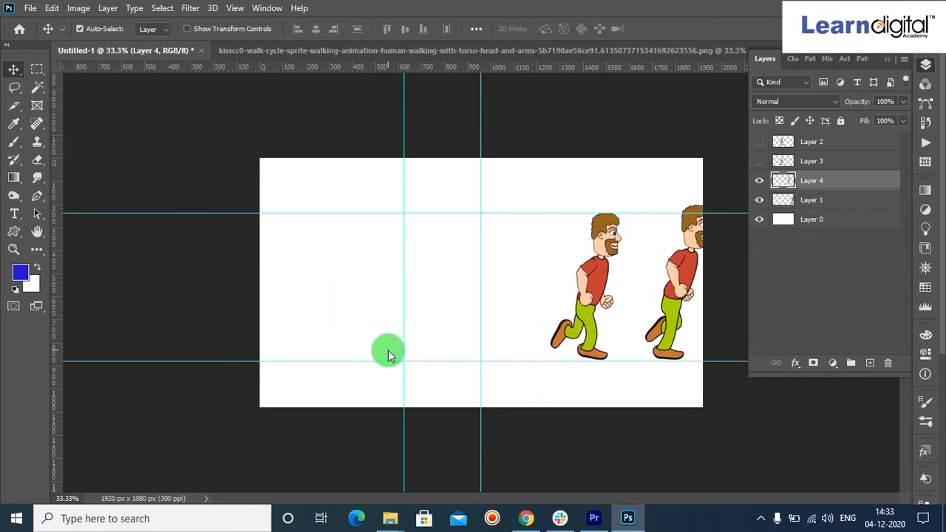
{"action": "key", "text": "shift+Left"}
{"action": "key", "text": "shift+Left"}
{"action": "key", "text": "shift+Left"}
{"action": "key", "text": "shift+Left"}
{"action": "key", "text": "shift+Left"}
{"action": "key", "text": "shift+Left"}
{"action": "key", "text": "shift+Left"}
{"action": "key", "text": "shift+Left"}
{"action": "key", "text": "shift+Left"}
{"action": "key", "text": "shift+Left"}
{"action": "key", "text": "shift+Left"}
{"action": "key", "text": "shift+Left"}
{"action": "key", "text": "shift+Left"}
{"action": "key", "text": "shift+Left"}
{"action": "key", "text": "shift+Left"}
{"action": "key", "text": "shift+Left"}
{"action": "key", "text": "shift+Left"}
{"action": "key", "text": "shift+Left"}
{"action": "key", "text": "shift+Left"}
{"action": "key", "text": "shift+Left"}
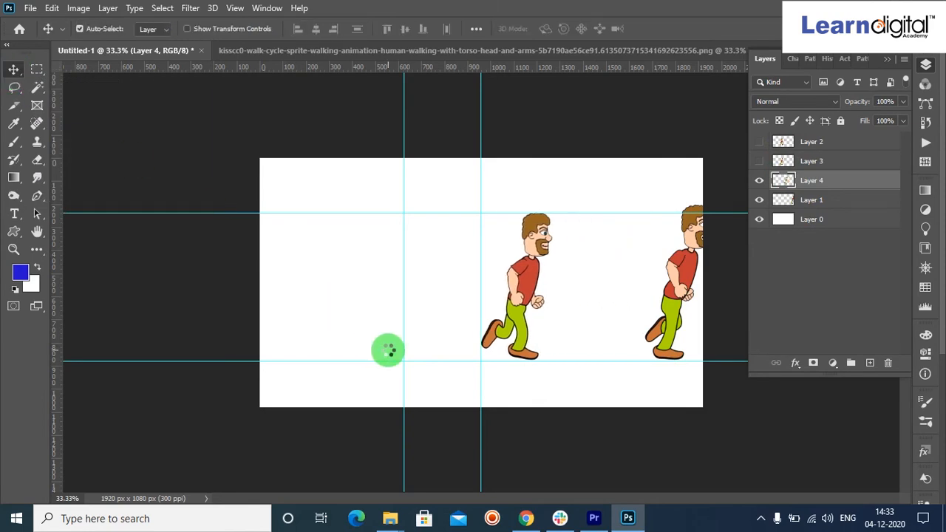
{"action": "key", "text": "shift+Left"}
{"action": "key", "text": "shift+Left"}
{"action": "key", "text": "shift+Left"}
{"action": "key", "text": "shift+Left"}
{"action": "key", "text": "shift+Left"}
{"action": "key", "text": "shift+Left"}
{"action": "key", "text": "shift+Left"}
{"action": "key", "text": "shift+Left"}
{"action": "key", "text": "shift+Left"}
{"action": "key", "text": "shift+Left"}
{"action": "key", "text": "shift+Left"}
{"action": "key", "text": "shift+Left"}
{"action": "key", "text": "shift+Left"}
{"action": "key", "text": "shift+Left"}
{"action": "key", "text": "shift+Left"}
{"action": "key", "text": "shift+Left"}
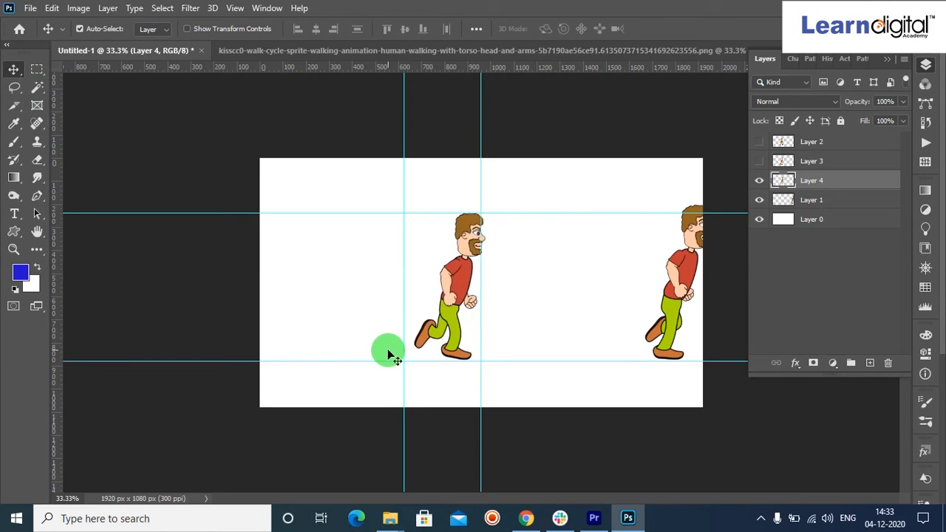
{"action": "key", "text": "shift+Left"}
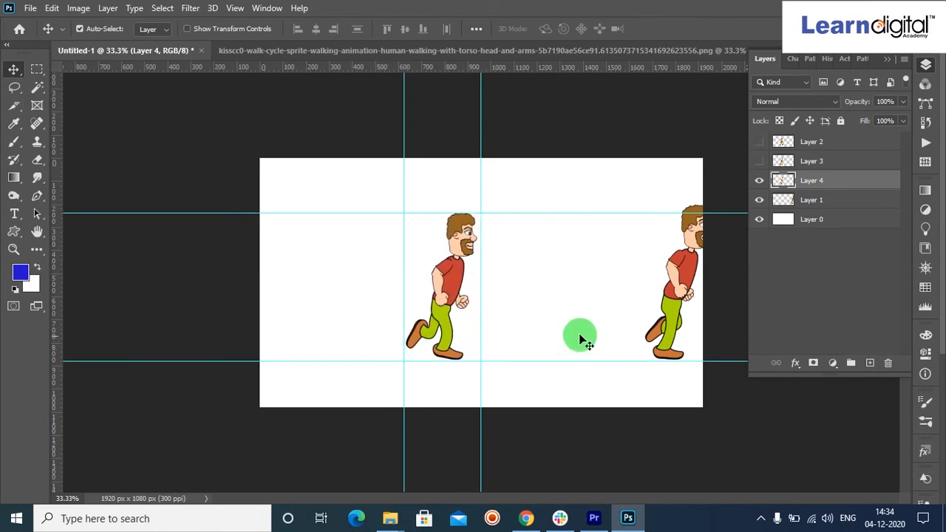
Step: Shift the remaining figures on Layer 1 to the left so the fourth walking figure is fully on the canvas
{"action": "left_click", "coordinate": [763, 190]}
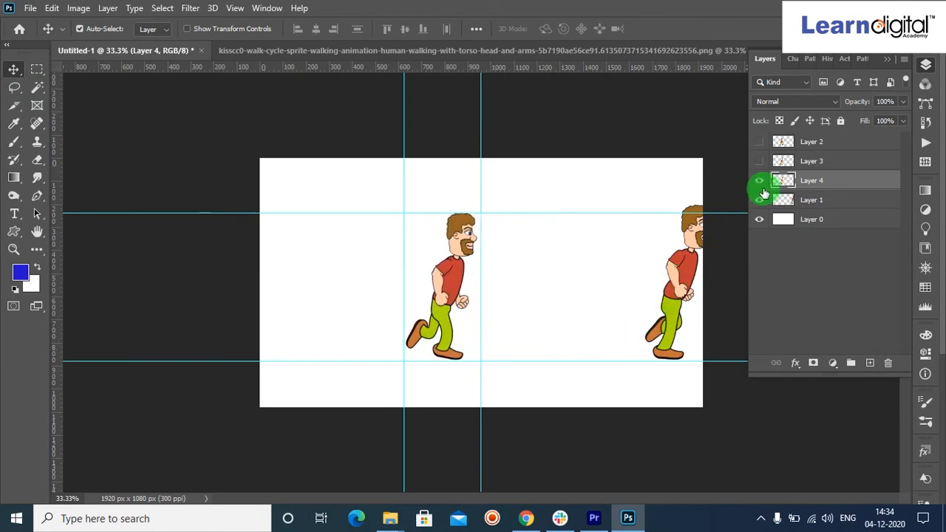
{"action": "left_click", "coordinate": [813, 199]}
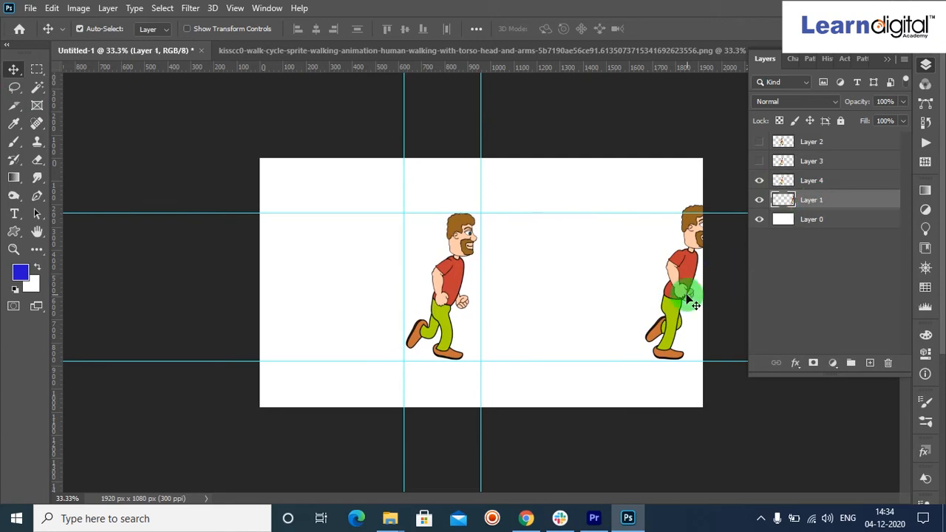
{"action": "left_click_drag", "start_coordinate": [689, 294], "coordinate": [558, 298]}
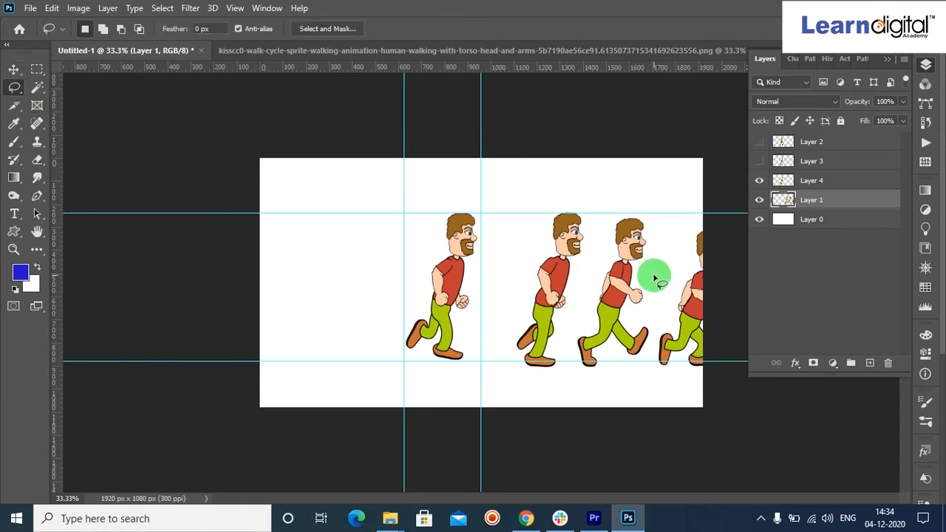
Step: Lasso the fourth walking figure on Layer 1, cut it onto its own new layer, and hide Layer 4
{"action": "mouse_move", "coordinate": [512, 401]}
{"action": "left_mouse_down"}
{"action": "mouse_move", "coordinate": [561, 372]}
{"action": "mouse_move", "coordinate": [579, 292]}
{"action": "left_mouse_up"}
{"action": "mouse_move", "coordinate": [592, 261]}
{"action": "left_mouse_down"}
{"action": "mouse_move", "coordinate": [599, 221]}
{"action": "mouse_move", "coordinate": [575, 200]}
{"action": "mouse_move", "coordinate": [539, 206]}
{"action": "mouse_move", "coordinate": [512, 234]}
{"action": "mouse_move", "coordinate": [519, 394]}
{"action": "left_mouse_up"}
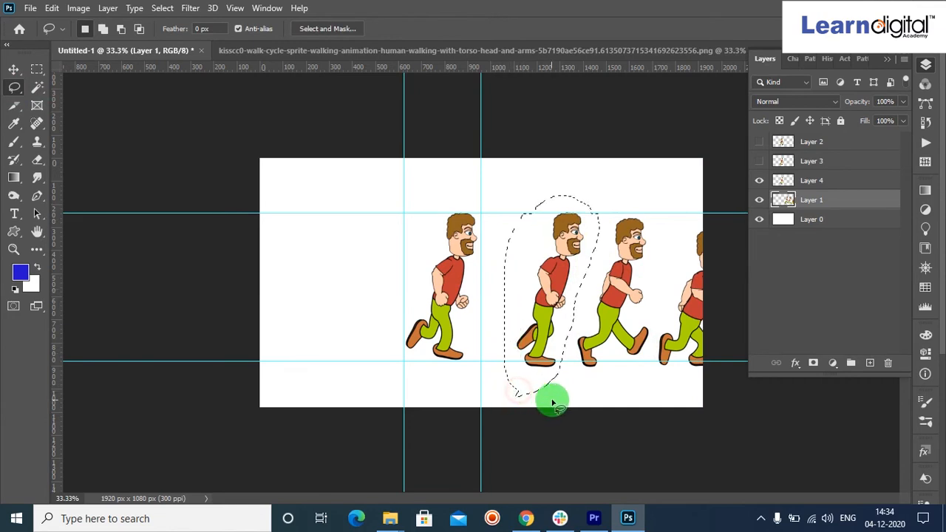
{"action": "key", "text": "ctrl+j"}
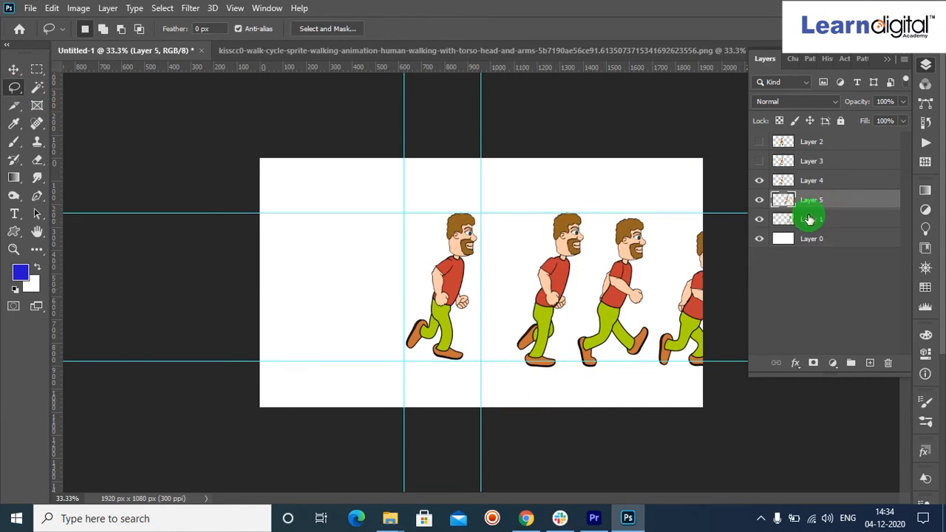
{"action": "left_click", "coordinate": [760, 182]}
Step: Nudge the fourth walking figure on Layer 5 horizontally to the left until it stands between the two vertical guides
{"action": "left_click", "coordinate": [818, 202]}
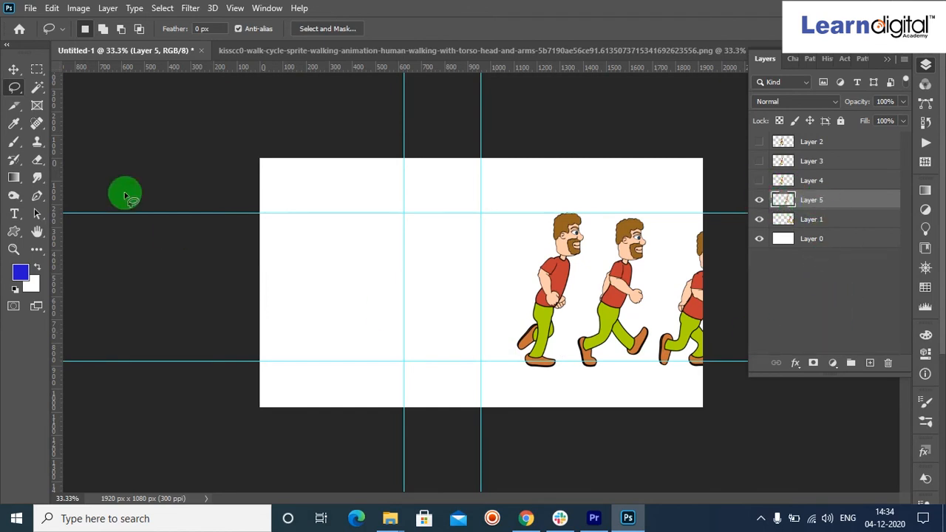
{"action": "left_click", "coordinate": [19, 69]}
{"action": "key", "text": "shift+Left"}
{"action": "key", "text": "shift+Left"}
{"action": "key", "text": "shift+Left"}
{"action": "key", "text": "shift+Left"}
{"action": "key", "text": "shift+Left"}
{"action": "key", "text": "shift+Left"}
{"action": "key", "text": "shift+Left"}
{"action": "key", "text": "shift+Left"}
{"action": "key", "text": "shift+Left"}
{"action": "key", "text": "shift+Left"}
{"action": "key", "text": "shift+Left"}
{"action": "key", "text": "shift+Left"}
{"action": "key", "text": "shift+Left"}
{"action": "key", "text": "shift+Left"}
{"action": "key", "text": "shift+Left"}
{"action": "key", "text": "shift+Left"}
{"action": "key", "text": "shift+Left"}
{"action": "key", "text": "shift+Left"}
{"action": "key", "text": "shift+Left"}
{"action": "key", "text": "shift+Left"}
{"action": "key", "text": "shift+Left"}
{"action": "key", "text": "shift+Left"}
{"action": "key", "text": "shift+Left"}
{"action": "key", "text": "shift+Left"}
{"action": "key", "text": "shift+Left"}
{"action": "key", "text": "shift+Left"}
{"action": "key", "text": "shift+Left"}
{"action": "key", "text": "shift+Left"}
{"action": "key", "text": "shift+Left"}
{"action": "key", "text": "shift+Left"}
{"action": "key", "text": "shift+Left"}
{"action": "key", "text": "shift+Left"}
{"action": "key", "text": "shift+Left"}
{"action": "key", "text": "shift+Left"}
{"action": "key", "text": "shift+Left"}
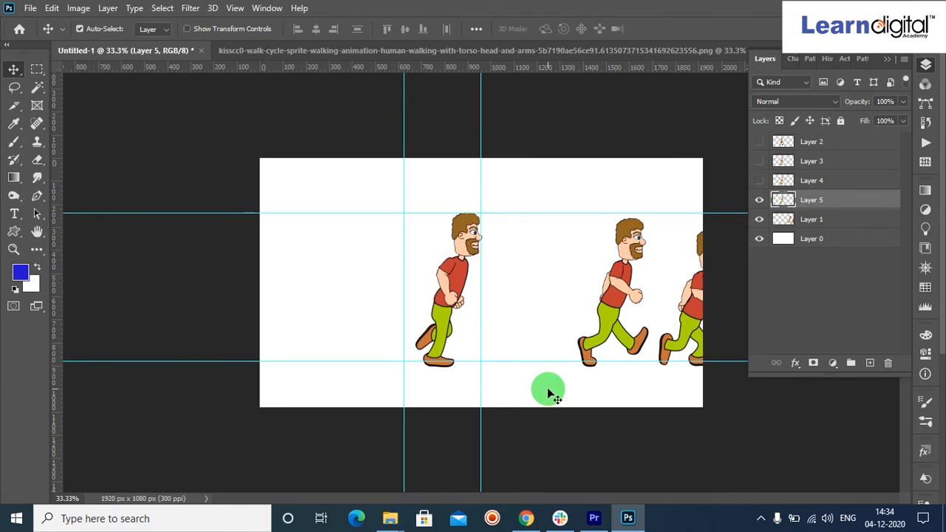
{"action": "key", "text": "shift+Left"}
{"action": "key", "text": "shift+Left"}
{"action": "key", "text": "shift+Left"}
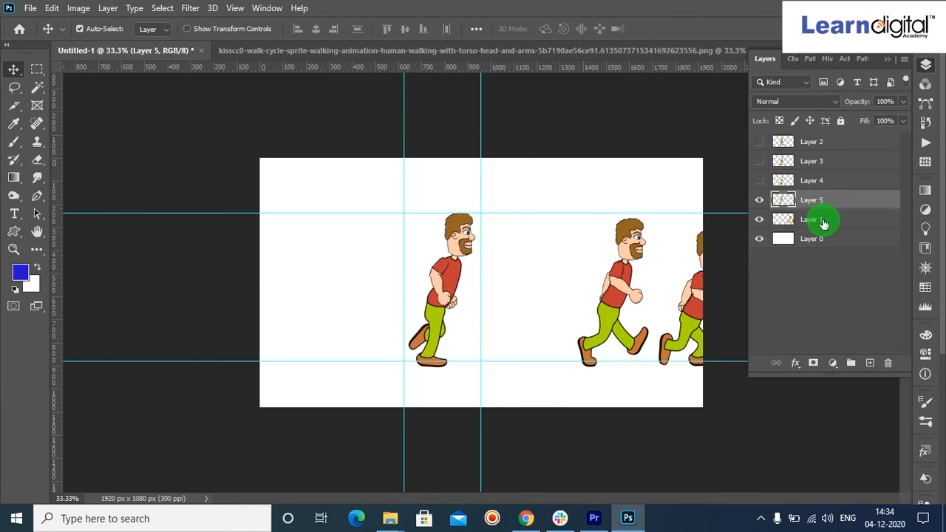
Step: Hide Layer 5 and shift Layer 1's remaining figures left, fitting the fifth walking figure between the horizontal guides
{"action": "left_click", "coordinate": [757, 206]}
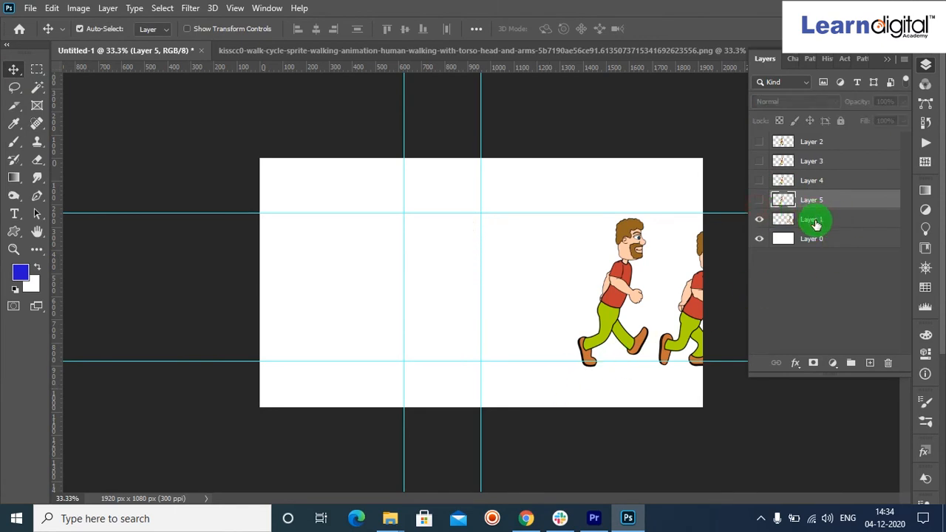
{"action": "left_click", "coordinate": [814, 222]}
{"action": "left_click", "coordinate": [640, 295]}
{"action": "left_click_drag", "start_coordinate": [624, 300], "coordinate": [539, 290]}
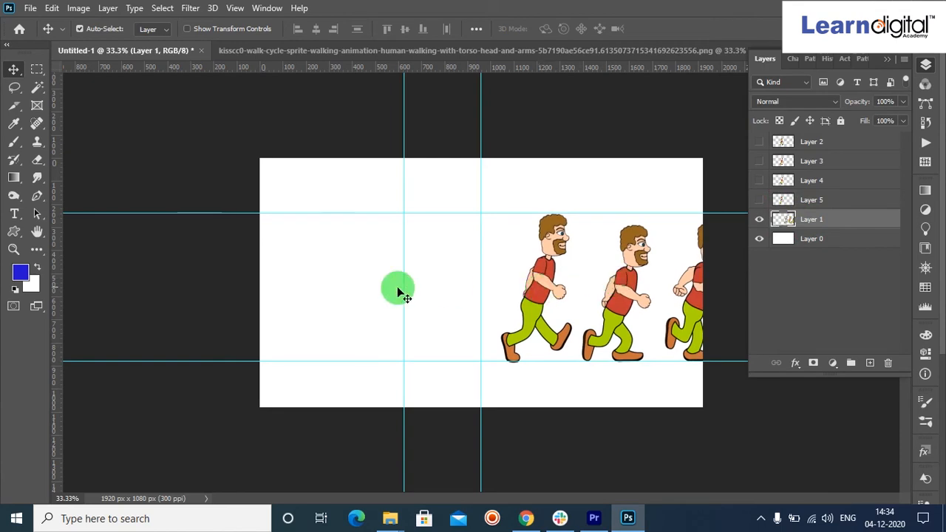
Step: Lasso the fifth walking figure on Layer 1 and cut it onto its own new layer
{"action": "left_click", "coordinate": [13, 90]}
{"action": "left_click_drag", "start_coordinate": [442, 354], "coordinate": [507, 368]}
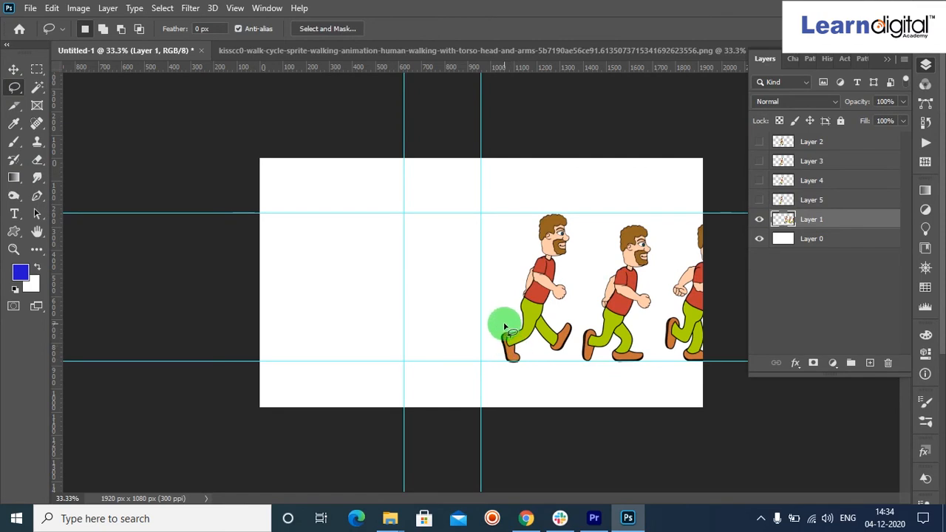
{"action": "mouse_move", "coordinate": [495, 320]}
{"action": "left_mouse_down"}
{"action": "mouse_move", "coordinate": [496, 355]}
{"action": "mouse_move", "coordinate": [526, 382]}
{"action": "mouse_move", "coordinate": [558, 379]}
{"action": "left_mouse_up"}
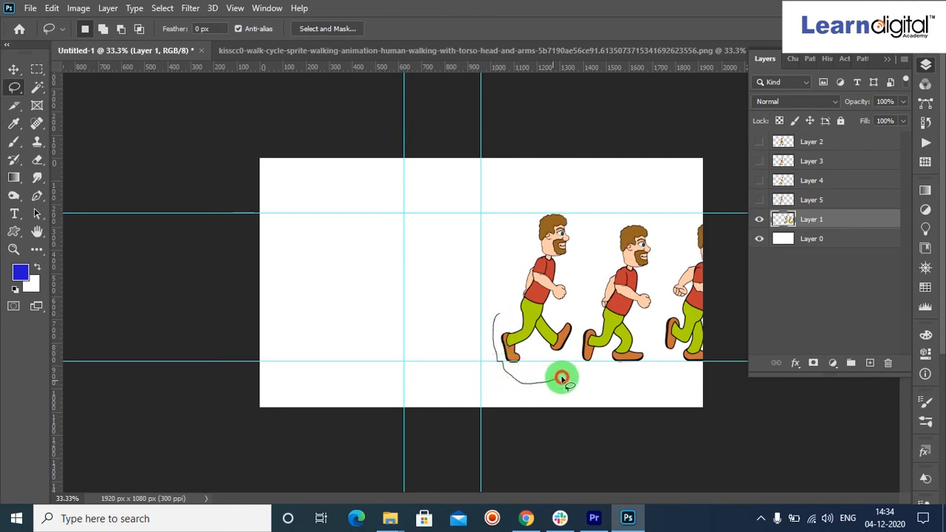
{"action": "mouse_move", "coordinate": [583, 309]}
{"action": "left_mouse_down"}
{"action": "mouse_move", "coordinate": [590, 209]}
{"action": "mouse_move", "coordinate": [565, 186]}
{"action": "mouse_move", "coordinate": [522, 204]}
{"action": "mouse_move", "coordinate": [497, 320]}
{"action": "left_mouse_up"}
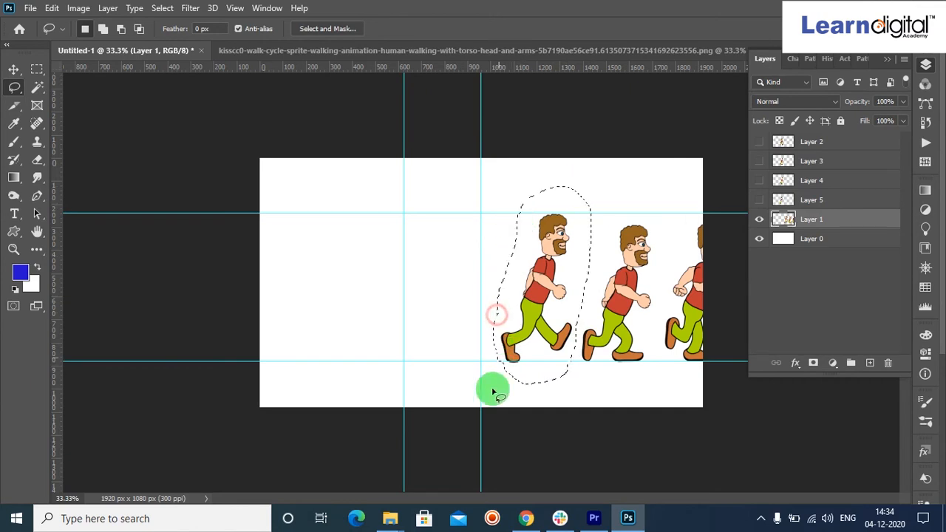
{"action": "key", "text": "ctrl+j"}
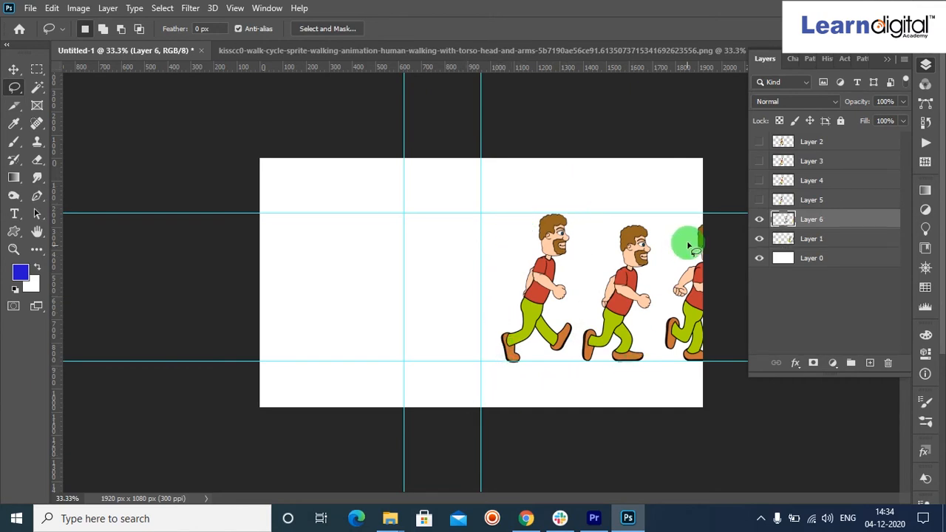
Step: Nudge the fifth walking figure on Layer 6 horizontally to the left until it stands between the two vertical guides
{"action": "left_click", "coordinate": [15, 68]}
{"action": "key", "text": "shift+Left"}
{"action": "key", "text": "shift+Left"}
{"action": "key", "text": "shift+Left"}
{"action": "key", "text": "shift+Left"}
{"action": "key", "text": "shift+Left"}
{"action": "key", "text": "shift+Left"}
{"action": "key", "text": "shift+Left"}
{"action": "key", "text": "shift+Left"}
{"action": "key", "text": "shift+Left"}
{"action": "key", "text": "shift+Left"}
{"action": "key", "text": "shift+Left"}
{"action": "key", "text": "shift+Left"}
{"action": "key", "text": "shift+Left"}
{"action": "key", "text": "shift+Left"}
{"action": "key", "text": "shift+Left"}
{"action": "key", "text": "shift+Left"}
{"action": "key", "text": "shift+Left"}
{"action": "key", "text": "shift+Left"}
{"action": "key", "text": "shift+Left"}
{"action": "key", "text": "shift+Left"}
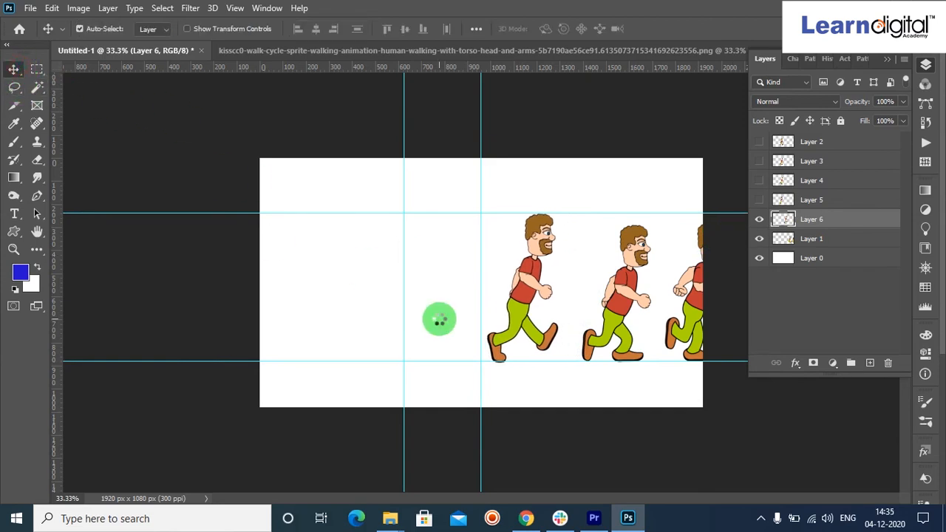
{"action": "key", "text": "shift+Left"}
{"action": "key", "text": "shift+Left"}
{"action": "key", "text": "shift+Left"}
{"action": "key", "text": "shift+Left"}
{"action": "key", "text": "shift+Left"}
{"action": "key", "text": "shift+Left"}
{"action": "key", "text": "shift+Left"}
{"action": "key", "text": "shift+Left"}
{"action": "key", "text": "shift+Left"}
{"action": "key", "text": "shift+Left"}
{"action": "key", "text": "shift+Left"}
{"action": "key", "text": "shift+Left"}
{"action": "key", "text": "shift+Left"}
{"action": "key", "text": "shift+Left"}
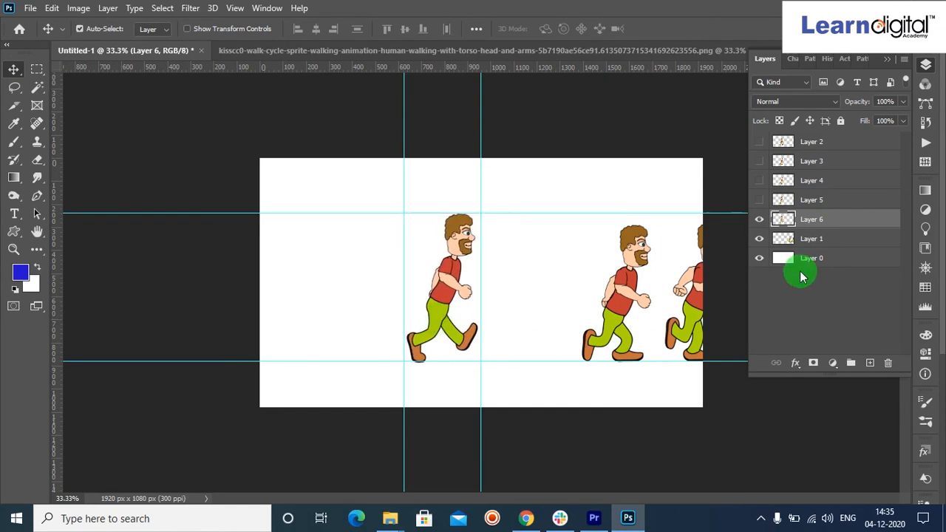
Step: Hide Layer 6 and shift Layer 1's remaining figures left, placing the sixth walking figure just beyond the second vertical guide
{"action": "left_click", "coordinate": [759, 219]}
{"action": "left_click", "coordinate": [760, 220]}
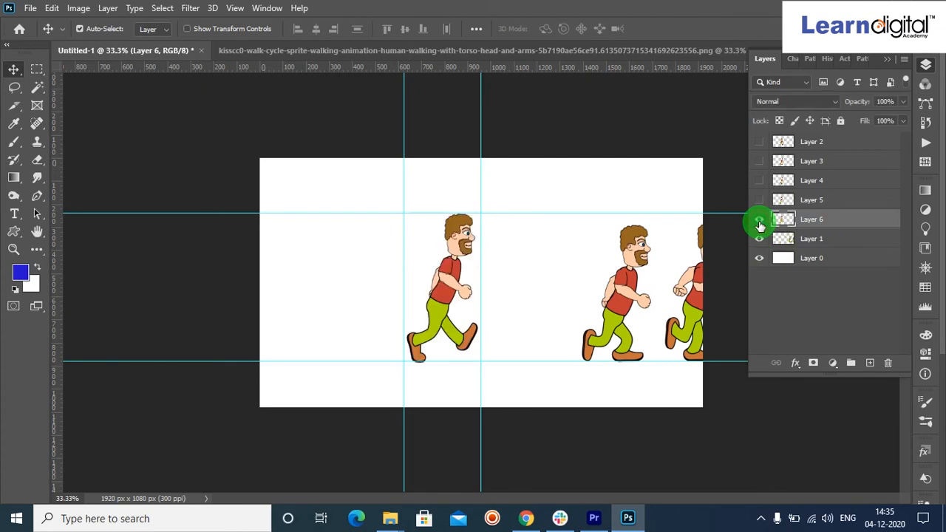
{"action": "left_click", "coordinate": [760, 220]}
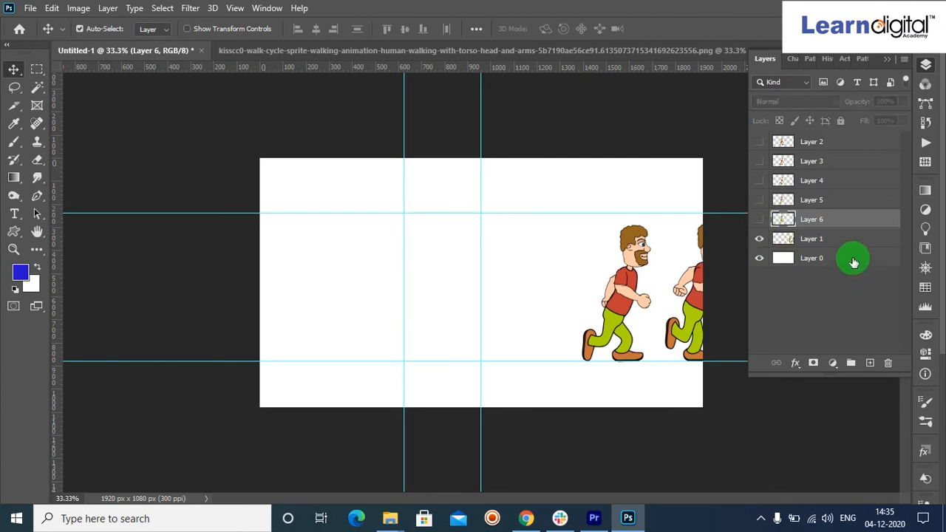
{"action": "left_click", "coordinate": [826, 241]}
{"action": "left_click_drag", "start_coordinate": [629, 296], "coordinate": [539, 299]}
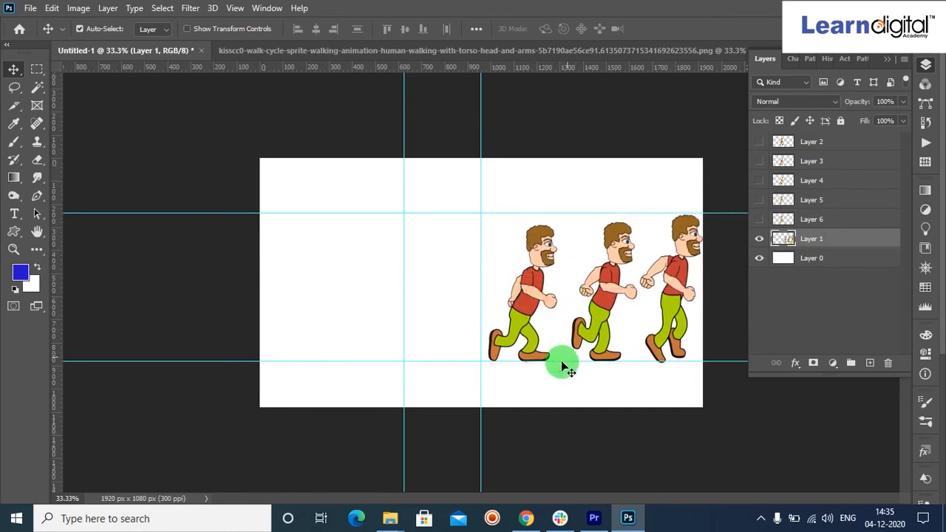
Step: Lasso the sixth walking figure on Layer 1 and cut it onto its own new layer
{"action": "left_click", "coordinate": [14, 87]}
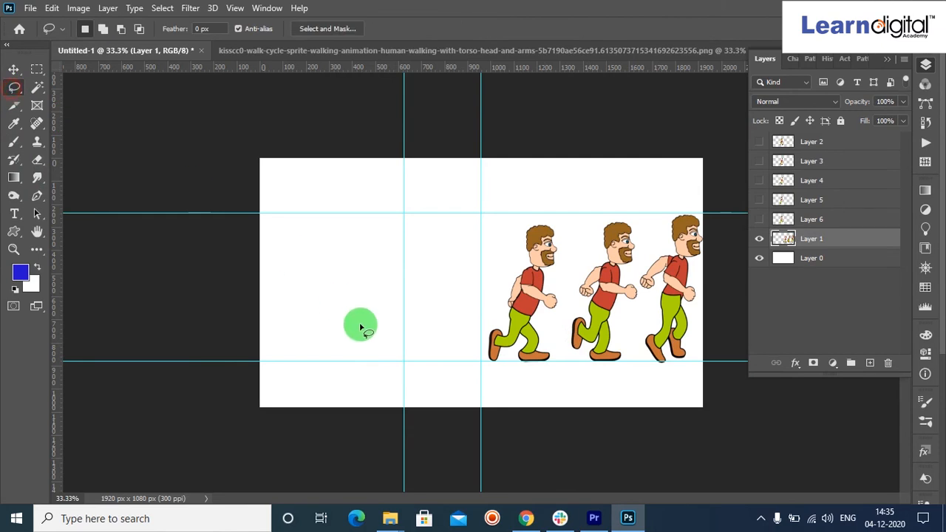
{"action": "mouse_move", "coordinate": [481, 319]}
{"action": "left_mouse_down"}
{"action": "mouse_move", "coordinate": [483, 363]}
{"action": "mouse_move", "coordinate": [509, 382]}
{"action": "mouse_move", "coordinate": [562, 379]}
{"action": "left_mouse_up"}
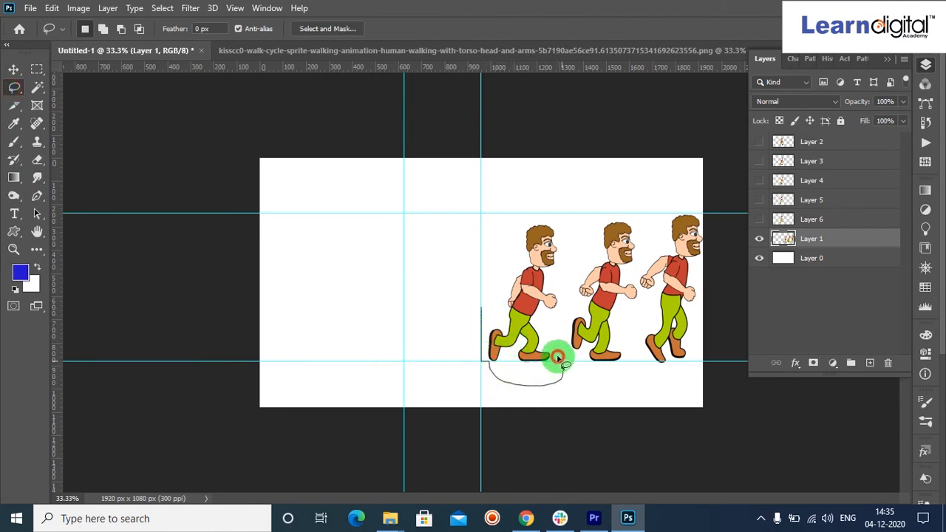
{"action": "mouse_move", "coordinate": [565, 290]}
{"action": "left_mouse_down"}
{"action": "mouse_move", "coordinate": [565, 217]}
{"action": "mouse_move", "coordinate": [554, 202]}
{"action": "mouse_move", "coordinate": [511, 213]}
{"action": "mouse_move", "coordinate": [498, 233]}
{"action": "mouse_move", "coordinate": [479, 324]}
{"action": "left_mouse_up"}
{"action": "key", "text": "ctrl+j"}
Step: Nudge the sixth walking figure on Layer 7 horizontally to the left until it stands between the two vertical guides
{"action": "key", "text": "v"}
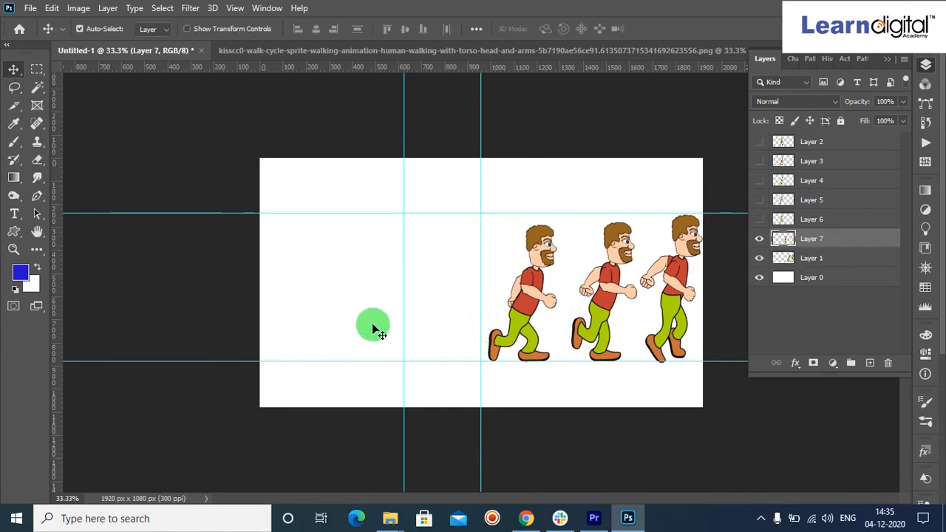
{"action": "key", "text": "shift+Left"}
{"action": "key", "text": "shift+Left"}
{"action": "key", "text": "shift+Left"}
{"action": "key", "text": "shift+Left"}
{"action": "key", "text": "shift+Left"}
{"action": "key", "text": "shift+Left"}
{"action": "key", "text": "shift+Left"}
{"action": "key", "text": "shift+Left"}
{"action": "key", "text": "shift+Left"}
{"action": "key", "text": "shift+Left"}
{"action": "key", "text": "shift+Left"}
{"action": "key", "text": "shift+Left"}
{"action": "key", "text": "shift+Left"}
{"action": "key", "text": "shift+Left"}
{"action": "key", "text": "shift+Left"}
{"action": "key", "text": "shift+Left"}
{"action": "key", "text": "shift+Left"}
{"action": "key", "text": "shift+Left"}
{"action": "key", "text": "shift+Left"}
{"action": "key", "text": "shift+Left"}
{"action": "key", "text": "shift+Left"}
{"action": "key", "text": "shift+Left"}
{"action": "key", "text": "shift+Left"}
{"action": "key", "text": "shift+Left"}
{"action": "key", "text": "shift+Left"}
{"action": "key", "text": "shift+Left"}
{"action": "key", "text": "shift+Left"}
{"action": "key", "text": "shift+Left"}
{"action": "key", "text": "shift+Left"}
{"action": "key", "text": "shift+Left"}
{"action": "key", "text": "shift+Left"}
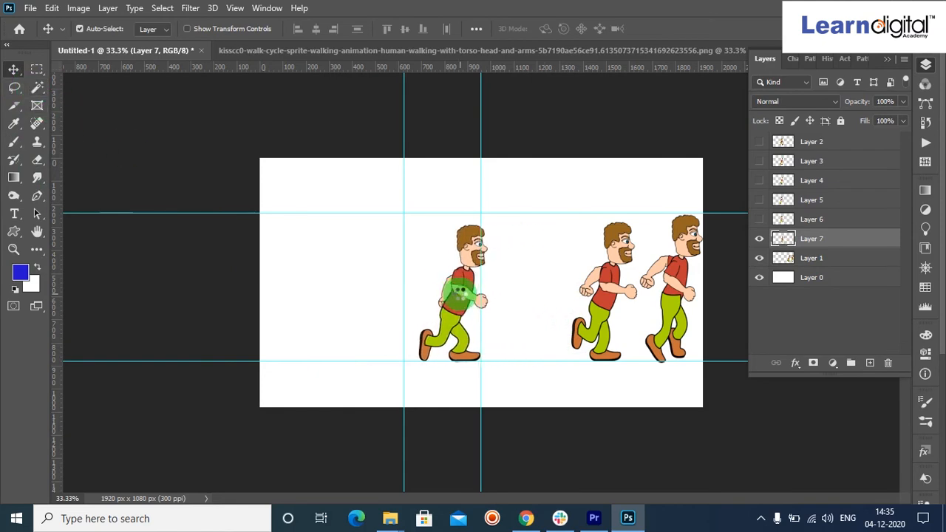
{"action": "key", "text": "shift+Left"}
{"action": "key", "text": "shift+Left"}
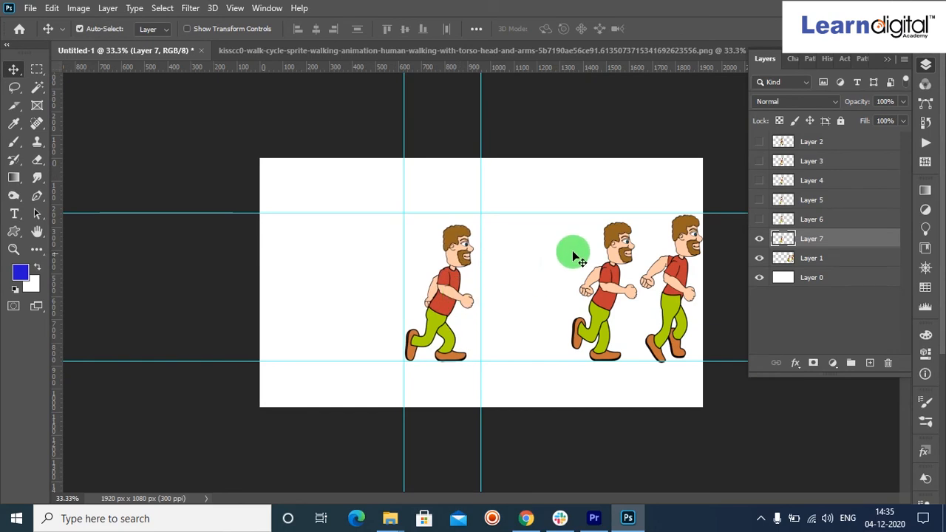
Step: Hide Layer 7, lasso the seventh walking figure on Layer 1, and cut it onto its own new layer
{"action": "left_click", "coordinate": [761, 240]}
{"action": "left_click", "coordinate": [827, 264]}
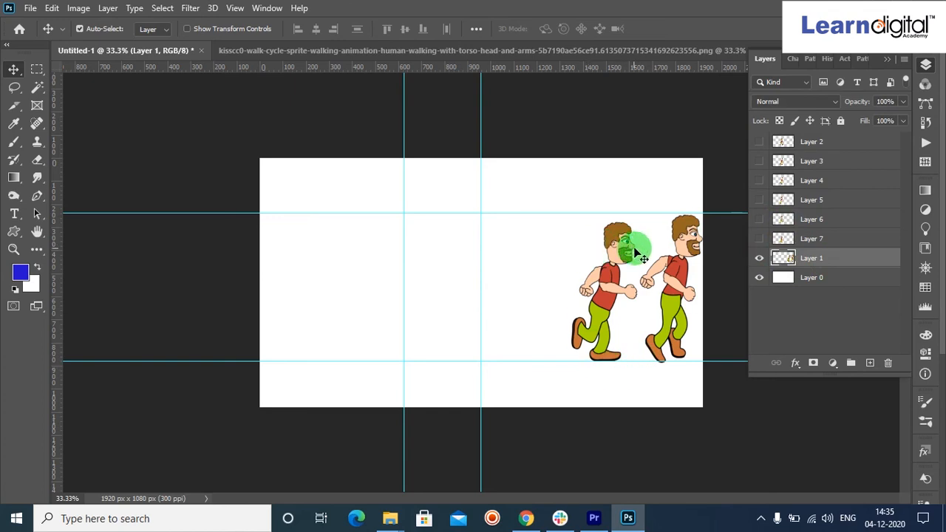
{"action": "left_click", "coordinate": [15, 88]}
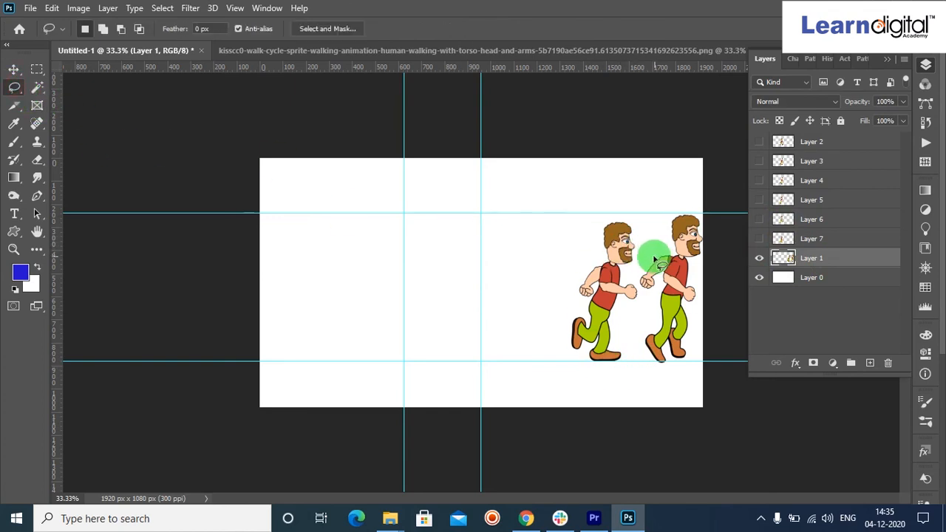
{"action": "mouse_move", "coordinate": [647, 257]}
{"action": "left_mouse_down"}
{"action": "mouse_move", "coordinate": [648, 217]}
{"action": "mouse_move", "coordinate": [636, 202]}
{"action": "mouse_move", "coordinate": [616, 197]}
{"action": "mouse_move", "coordinate": [589, 208]}
{"action": "mouse_move", "coordinate": [545, 275]}
{"action": "mouse_move", "coordinate": [538, 311]}
{"action": "mouse_move", "coordinate": [537, 350]}
{"action": "mouse_move", "coordinate": [555, 374]}
{"action": "mouse_move", "coordinate": [609, 383]}
{"action": "mouse_move", "coordinate": [638, 369]}
{"action": "left_mouse_up"}
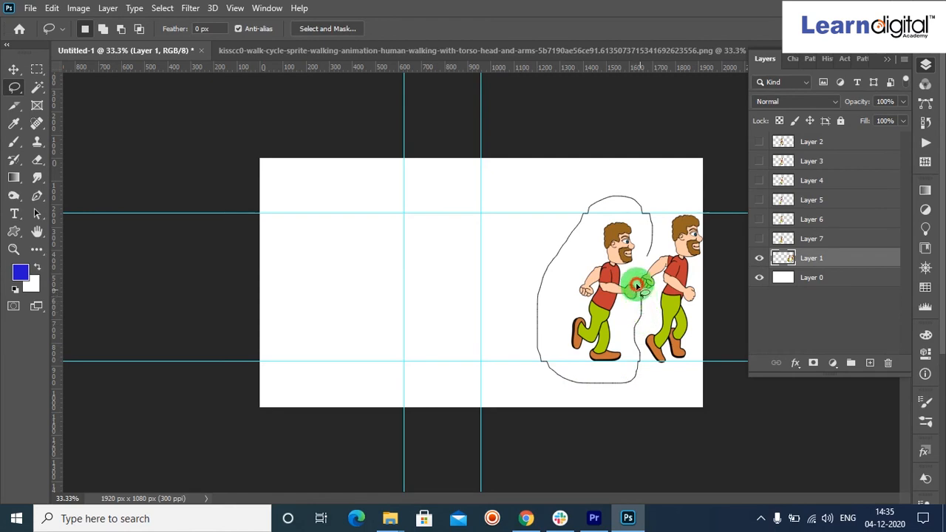
{"action": "left_click_drag", "start_coordinate": [646, 255], "coordinate": [649, 253]}
{"action": "left_click", "coordinate": [652, 253]}
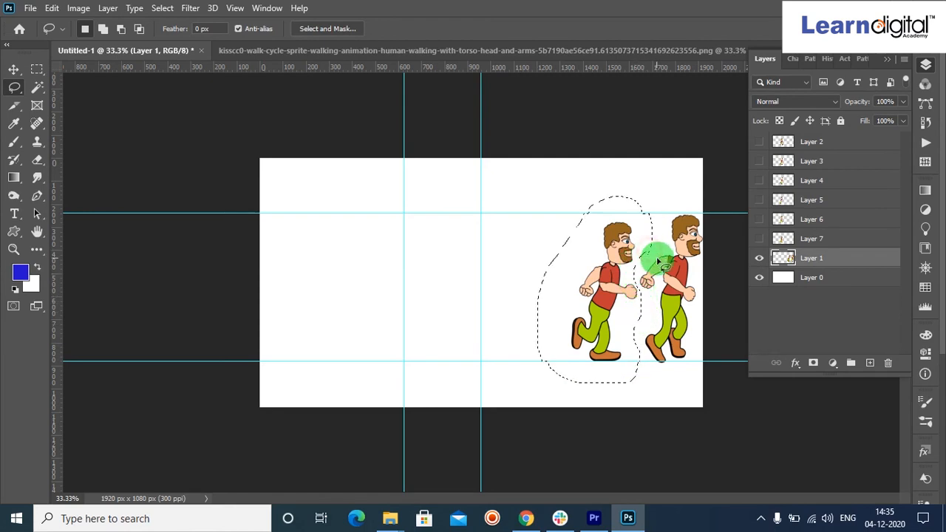
{"action": "key", "text": "ctrl+j"}
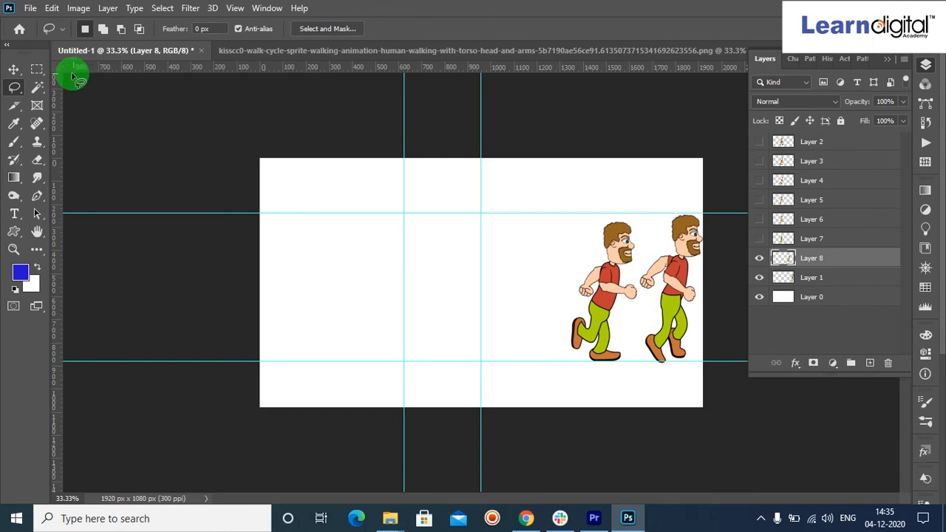
Step: Nudge the seventh walking figure on Layer 8 horizontally to the left into the space between the two vertical guides
{"action": "left_click", "coordinate": [15, 70]}
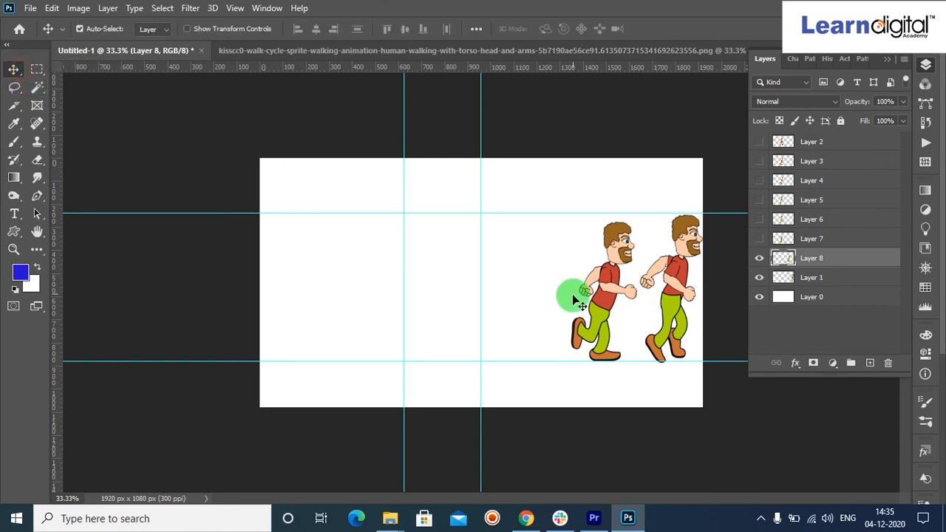
{"action": "key", "text": "shift+Left"}
{"action": "key", "text": "shift+Left"}
{"action": "key", "text": "shift+Left"}
{"action": "key", "text": "shift+Left"}
{"action": "key", "text": "shift+Left"}
{"action": "key", "text": "shift+Left"}
{"action": "key", "text": "shift+Left"}
{"action": "key", "text": "shift+Left"}
{"action": "key", "text": "shift+Left"}
{"action": "key", "text": "shift+Left"}
{"action": "key", "text": "shift+Left"}
{"action": "key", "text": "shift+Left"}
{"action": "key", "text": "shift+Left"}
{"action": "key", "text": "shift+Left"}
{"action": "key", "text": "shift+Left"}
{"action": "key", "text": "shift+Left"}
{"action": "key", "text": "shift+Left"}
{"action": "key", "text": "shift+Left"}
{"action": "key", "text": "shift+Left"}
{"action": "key", "text": "shift+Left"}
{"action": "key", "text": "shift+Left"}
{"action": "key", "text": "shift+Left"}
{"action": "key", "text": "shift+Left"}
{"action": "key", "text": "shift+Left"}
{"action": "key", "text": "shift+Left"}
{"action": "key", "text": "shift+Left"}
{"action": "key", "text": "shift+Left"}
{"action": "key", "text": "shift+Left"}
{"action": "key", "text": "shift+Left"}
{"action": "key", "text": "shift+Left"}
{"action": "key", "text": "shift+Left"}
{"action": "key", "text": "shift+Left"}
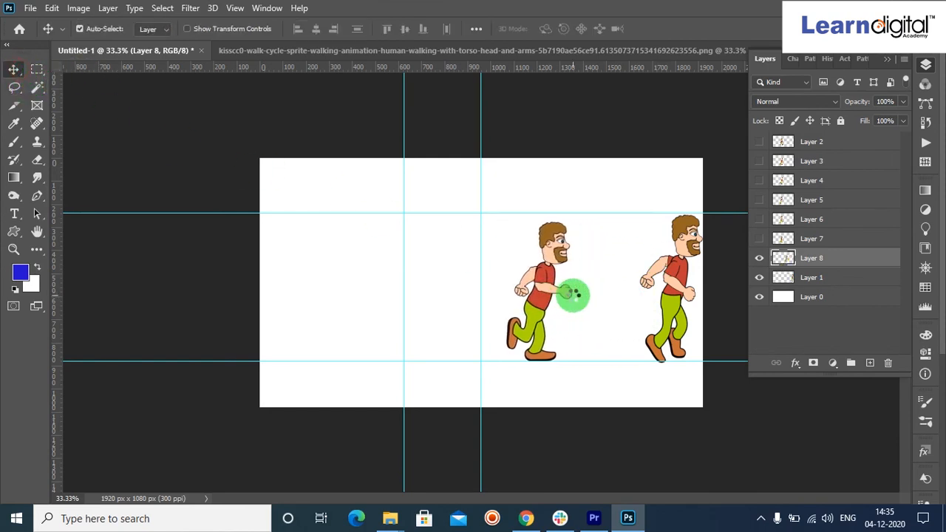
{"action": "key", "text": "shift+Left"}
{"action": "key", "text": "shift+Left"}
{"action": "key", "text": "shift+Left"}
{"action": "key", "text": "shift+Left"}
{"action": "key", "text": "shift+Left"}
{"action": "key", "text": "shift+Left"}
{"action": "key", "text": "shift+Left"}
{"action": "key", "text": "shift+Left"}
{"action": "key", "text": "shift+Left"}
{"action": "key", "text": "shift+Left"}
{"action": "key", "text": "shift+Left"}
{"action": "key", "text": "shift+Left"}
{"action": "key", "text": "shift+Left"}
{"action": "key", "text": "shift+Left"}
{"action": "key", "text": "shift+Left"}
{"action": "key", "text": "shift+Left"}
{"action": "key", "text": "shift+Left"}
{"action": "key", "text": "shift+Left"}
{"action": "key", "text": "shift+Left"}
{"action": "key", "text": "shift+Left"}
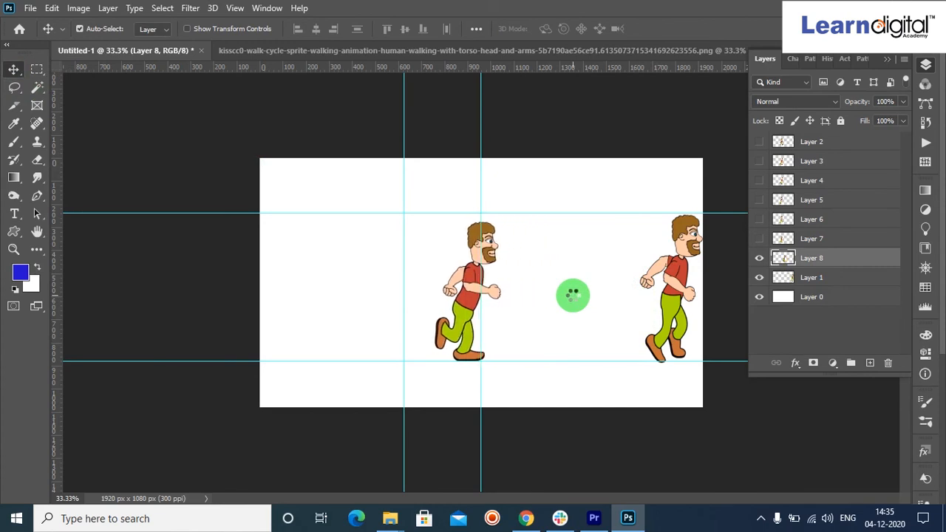
Step: Hide Layer 8 and nudge the last walking figure on Layer 1 horizontally to the left until it stands between the two vertical guides
{"action": "left_click", "coordinate": [760, 260]}
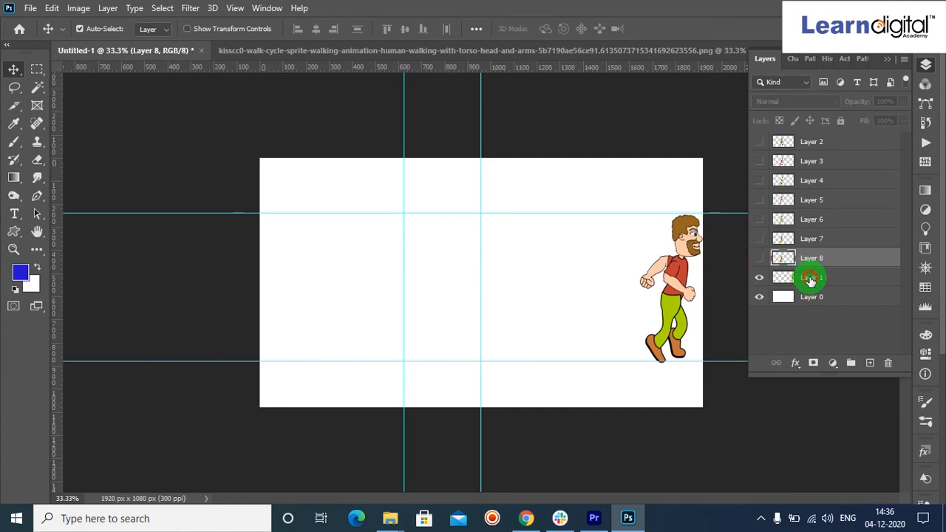
{"action": "left_click", "coordinate": [810, 280]}
{"action": "key", "text": "shift+Left"}
{"action": "key", "text": "shift+Left"}
{"action": "key", "text": "shift+Left"}
{"action": "key", "text": "shift+Left"}
{"action": "key", "text": "shift+Left"}
{"action": "key", "text": "shift+Left"}
{"action": "key", "text": "shift+Left"}
{"action": "key", "text": "shift+Left"}
{"action": "key", "text": "shift+Left"}
{"action": "key", "text": "shift+Left"}
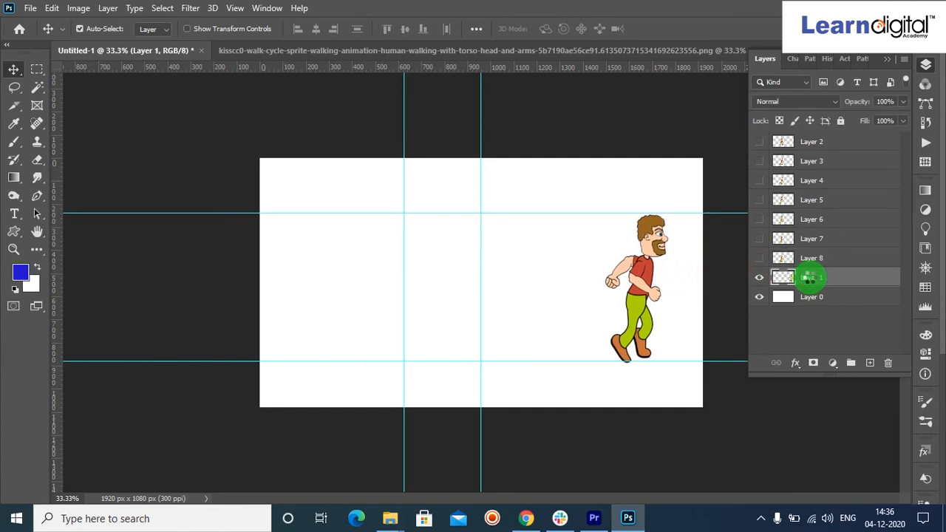
{"action": "key", "text": "shift+Left"}
{"action": "key", "text": "shift+Left"}
{"action": "key", "text": "shift+Left"}
{"action": "key", "text": "shift+Left"}
{"action": "key", "text": "shift+Left"}
{"action": "key", "text": "shift+Left"}
{"action": "key", "text": "shift+Left"}
{"action": "key", "text": "shift+Left"}
{"action": "key", "text": "shift+Left"}
{"action": "key", "text": "shift+Left"}
{"action": "key", "text": "shift+Left"}
{"action": "key", "text": "shift+Left"}
{"action": "key", "text": "shift+Left"}
{"action": "key", "text": "shift+Left"}
{"action": "key", "text": "shift+Left"}
{"action": "key", "text": "shift+Left"}
{"action": "key", "text": "shift+Left"}
{"action": "key", "text": "shift+Left"}
{"action": "key", "text": "shift+Left"}
{"action": "key", "text": "shift+Left"}
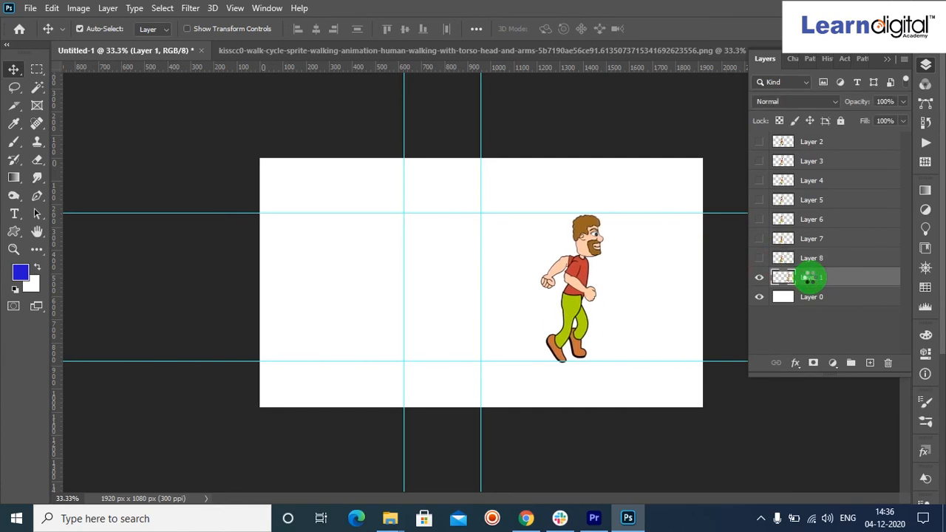
{"action": "key", "text": "shift+Left"}
{"action": "key", "text": "shift+Left"}
{"action": "key", "text": "shift+Left"}
{"action": "key", "text": "shift+Left"}
{"action": "key", "text": "shift+Left"}
{"action": "key", "text": "shift+Left"}
{"action": "key", "text": "shift+Left"}
{"action": "key", "text": "shift+Left"}
{"action": "key", "text": "shift+Left"}
{"action": "key", "text": "shift+Left"}
{"action": "key", "text": "shift+Left"}
{"action": "key", "text": "shift+Left"}
{"action": "key", "text": "shift+Left"}
{"action": "key", "text": "shift+Left"}
{"action": "key", "text": "shift+Left"}
{"action": "key", "text": "shift+Left"}
{"action": "key", "text": "shift+Left"}
{"action": "key", "text": "shift+Left"}
{"action": "key", "text": "shift+Left"}
{"action": "key", "text": "shift+Left"}
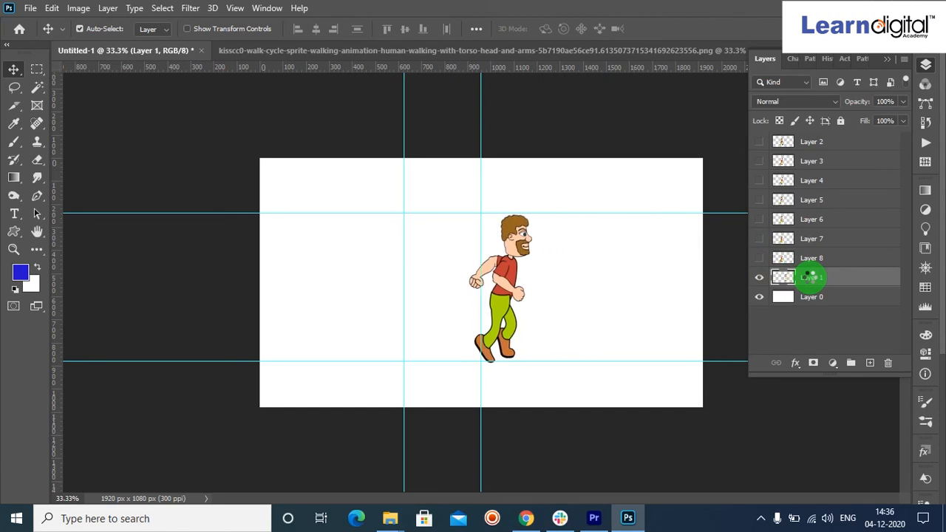
{"action": "key", "text": "shift+Left"}
{"action": "key", "text": "shift+Left"}
{"action": "key", "text": "shift+Left"}
{"action": "key", "text": "shift+Left"}
{"action": "key", "text": "shift+Left"}
{"action": "key", "text": "shift+Left"}
{"action": "key", "text": "shift+Left"}
{"action": "key", "text": "shift+Left"}
{"action": "key", "text": "shift+Left"}
{"action": "key", "text": "shift+Left"}
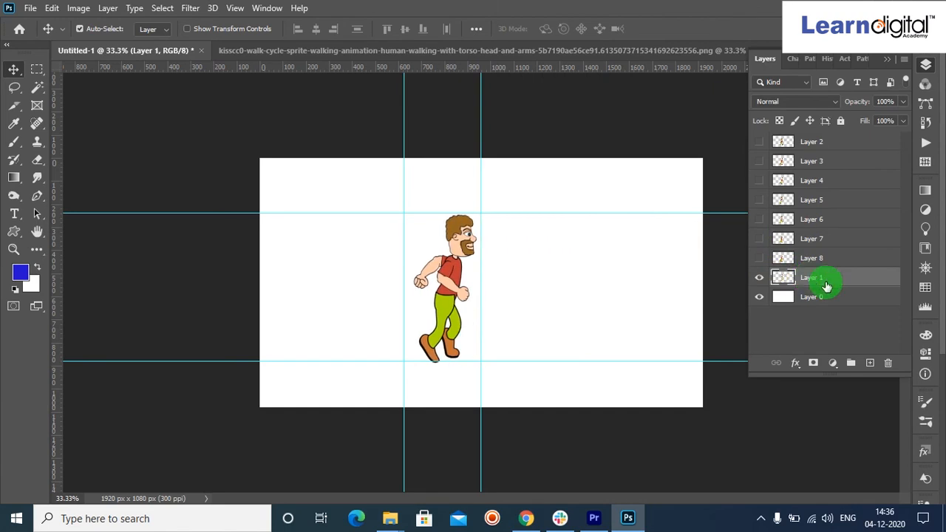
Step: Hide Layer 1, show Layer 2, and copy Layer 2 to a new layer
{"action": "left_click", "coordinate": [760, 277]}
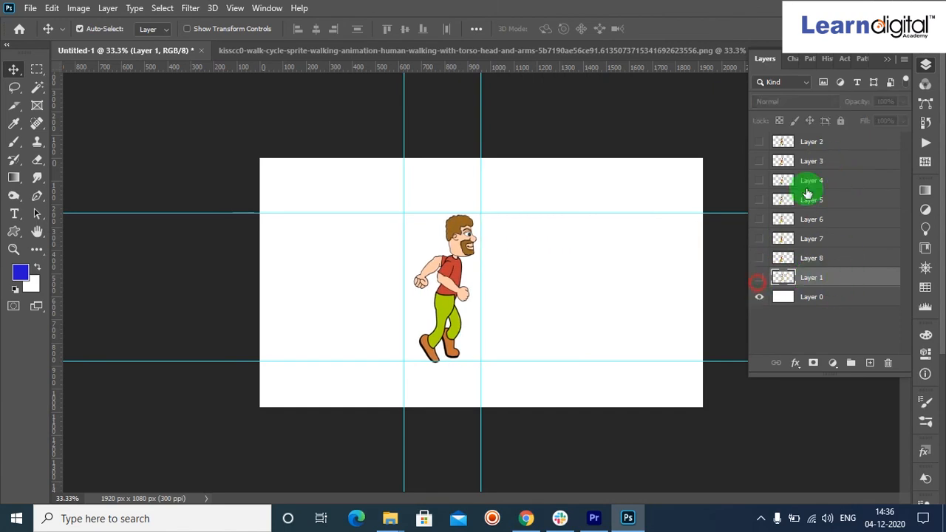
{"action": "left_click", "coordinate": [759, 141]}
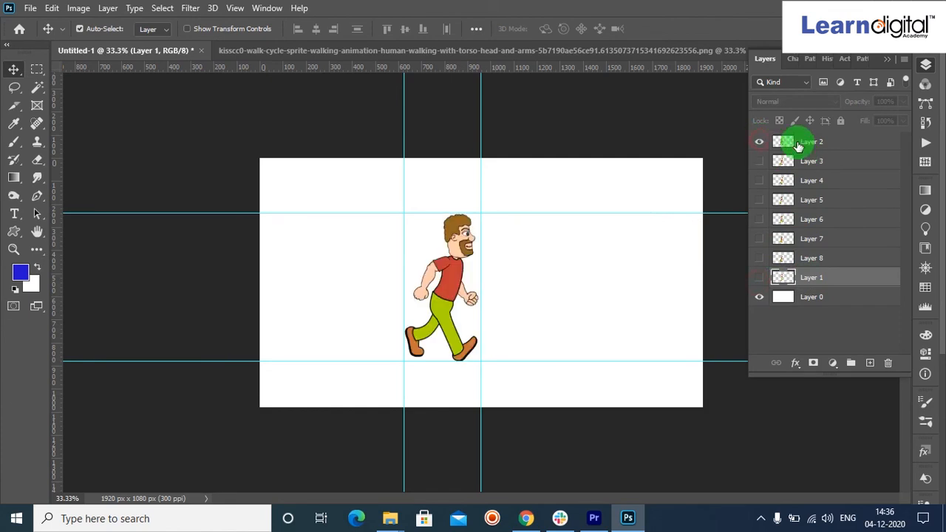
{"action": "left_click", "coordinate": [799, 146]}
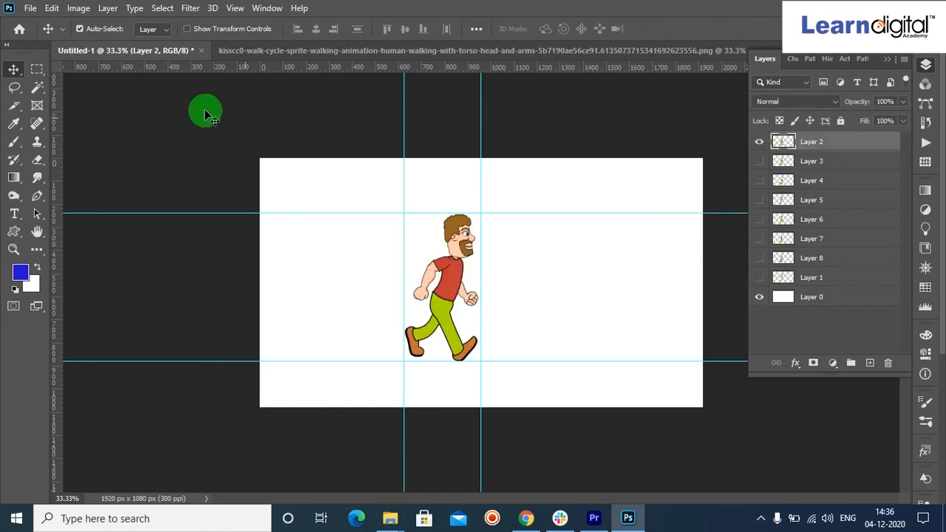
{"action": "left_click", "coordinate": [105, 9]}
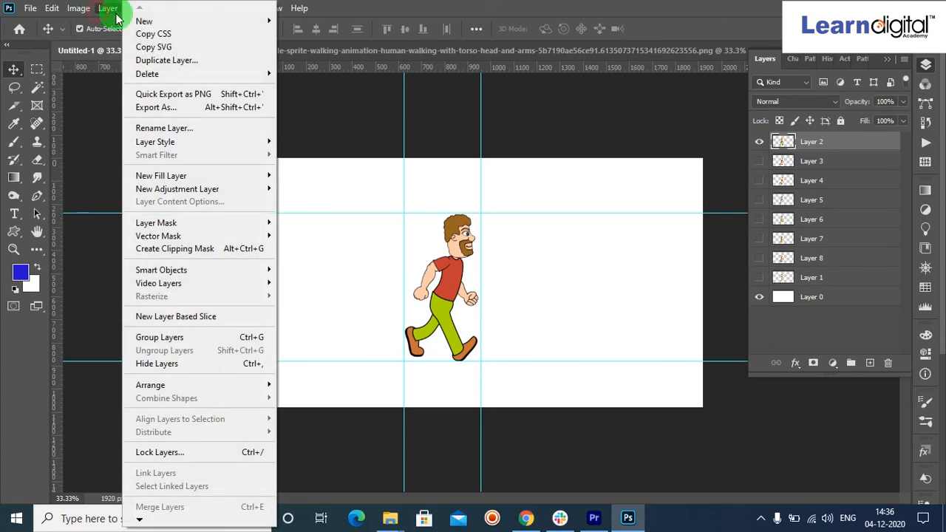
{"action": "mouse_move", "coordinate": [270, 20]}
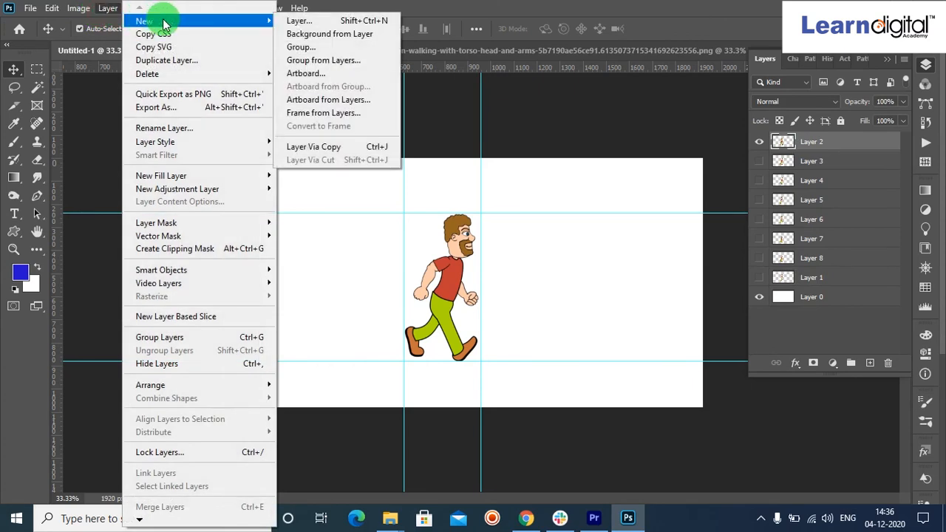
{"action": "left_click", "coordinate": [314, 147]}
Step: Move the copy of Layer 2 to between Layer 1 and Layer 0, and hide both Layer 2 and its copy
{"action": "left_click_drag", "start_coordinate": [824, 148], "coordinate": [837, 300]}
{"action": "left_click", "coordinate": [759, 141]}
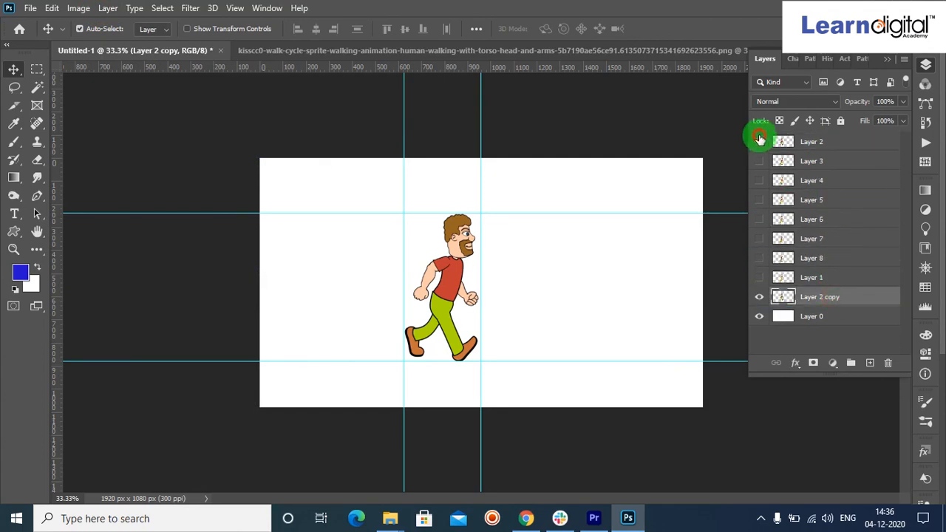
{"action": "left_click", "coordinate": [761, 297]}
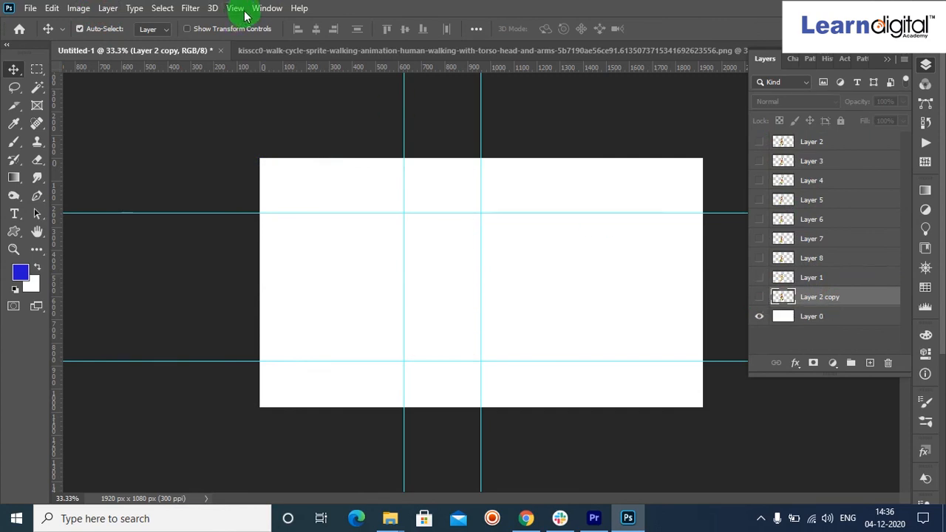
Step: Show the Timeline and create a frame animation in it
{"action": "left_click", "coordinate": [263, 9]}
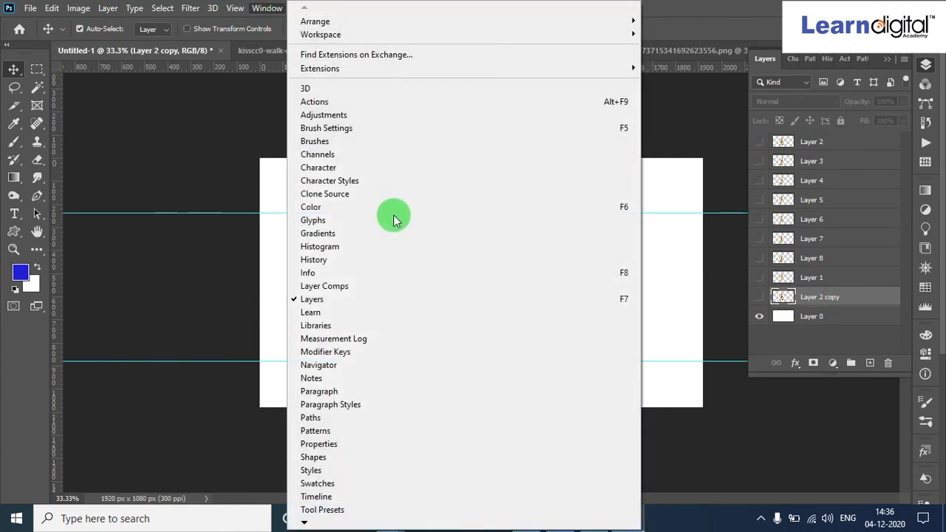
{"action": "left_click", "coordinate": [345, 497]}
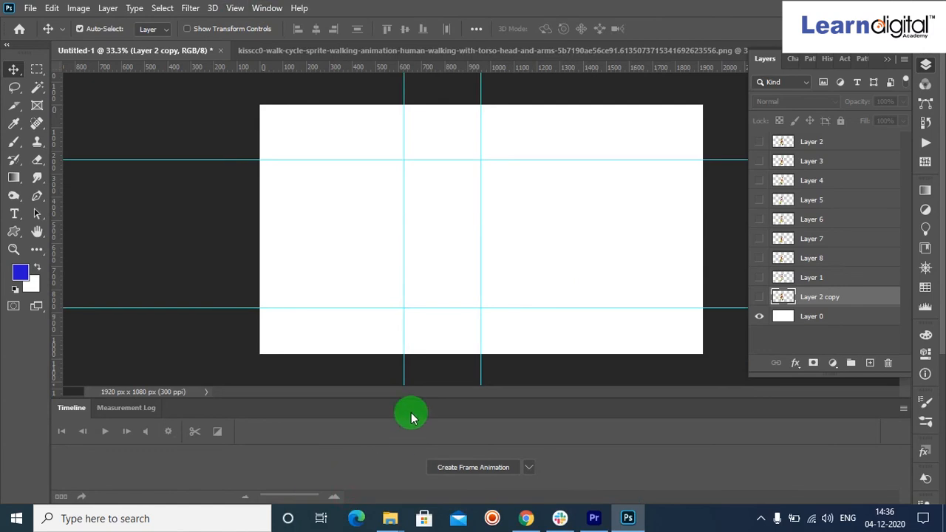
{"action": "left_click", "coordinate": [530, 472]}
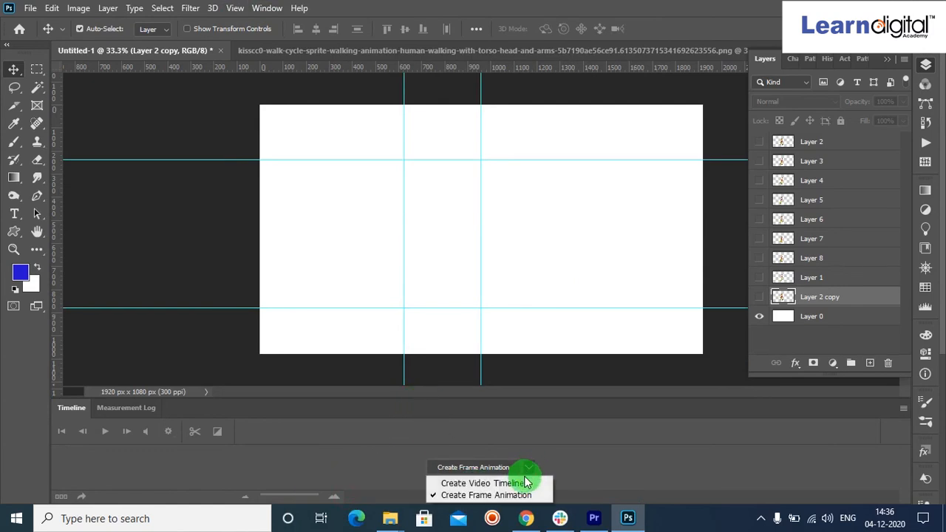
{"action": "left_click", "coordinate": [495, 507]}
{"action": "left_click", "coordinate": [490, 500]}
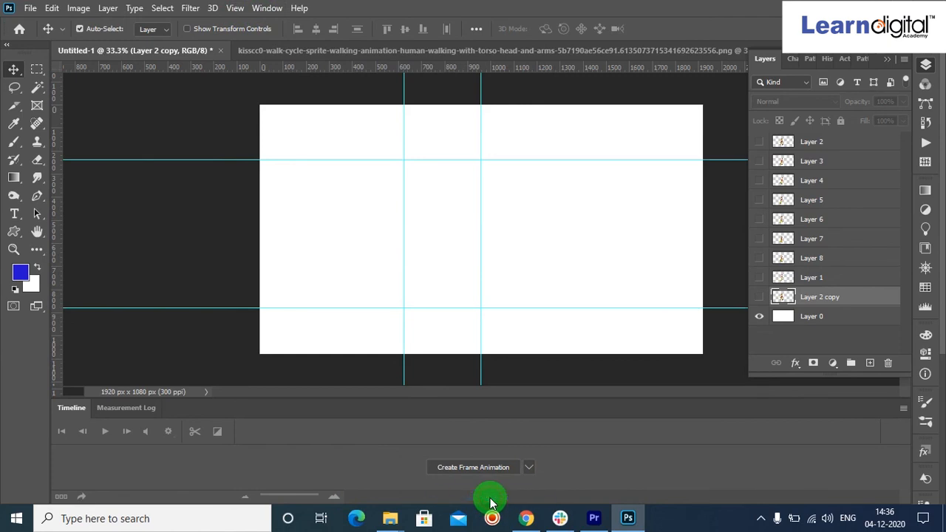
{"action": "left_click", "coordinate": [465, 469]}
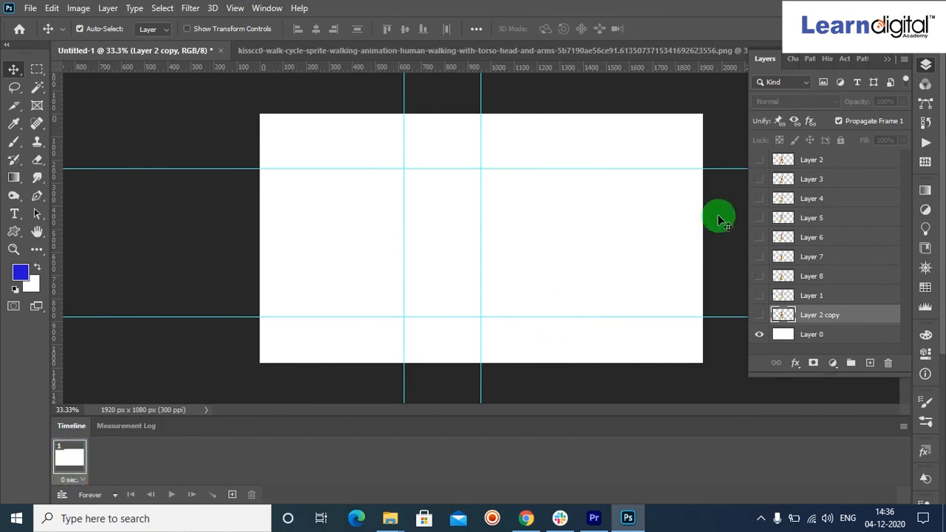
Step: Show Layer 2 in the first animation frame, and add a second frame that shows Layer 3 instead of Layer 2
{"action": "left_click", "coordinate": [810, 161]}
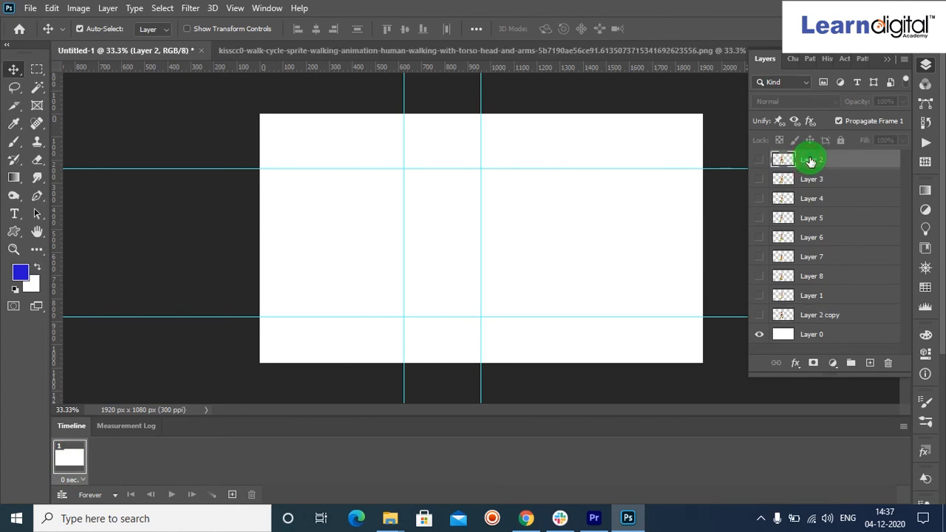
{"action": "left_click", "coordinate": [760, 160]}
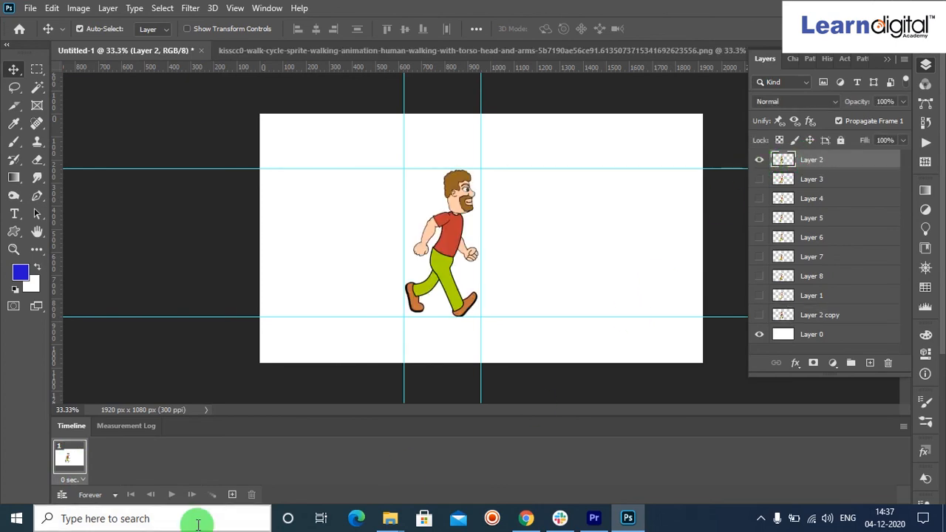
{"action": "left_click", "coordinate": [229, 500]}
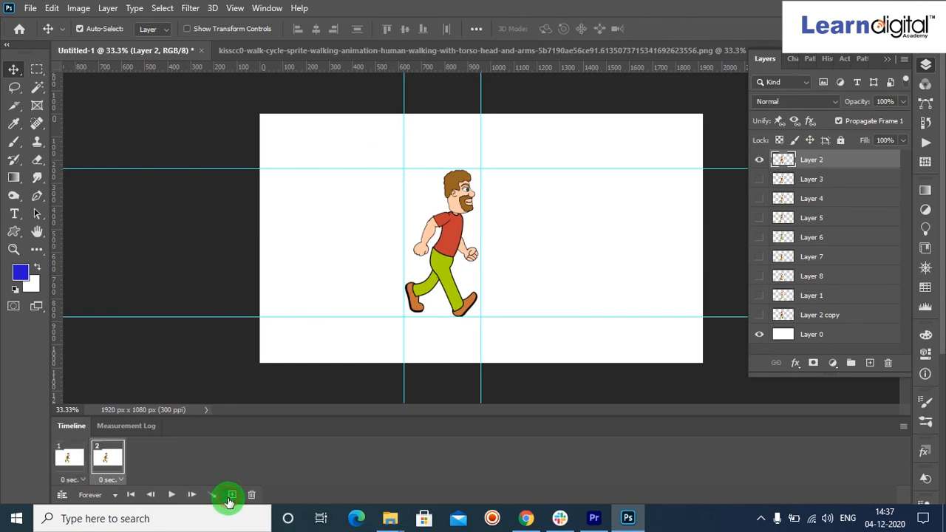
{"action": "left_click", "coordinate": [759, 161]}
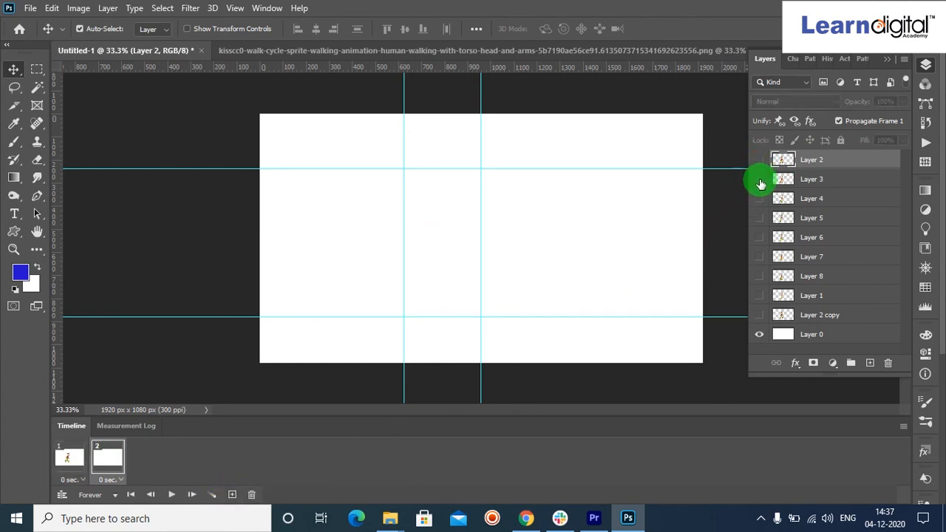
{"action": "left_click", "coordinate": [760, 179]}
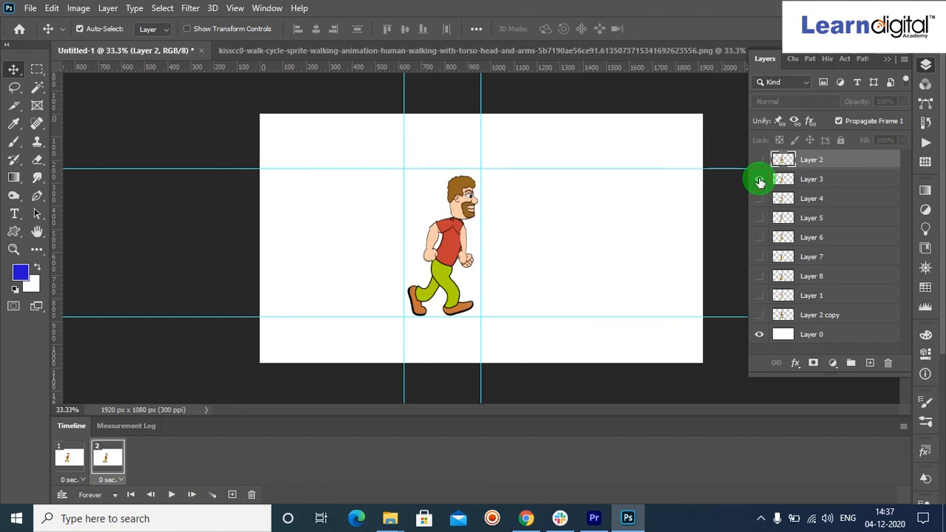
Step: Add a third and a fourth frame, showing only Layer 4 and only Layer 5 respectively above the white background
{"action": "left_click", "coordinate": [235, 495]}
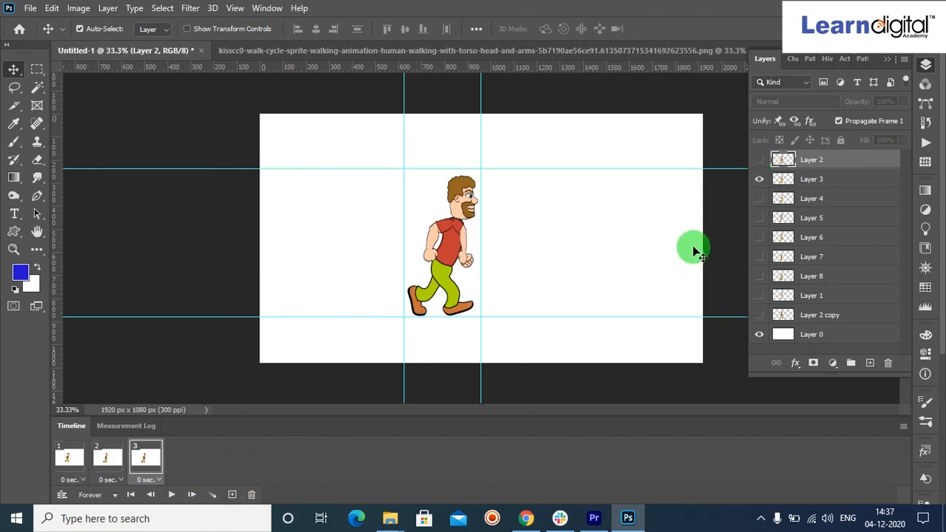
{"action": "left_click", "coordinate": [760, 181]}
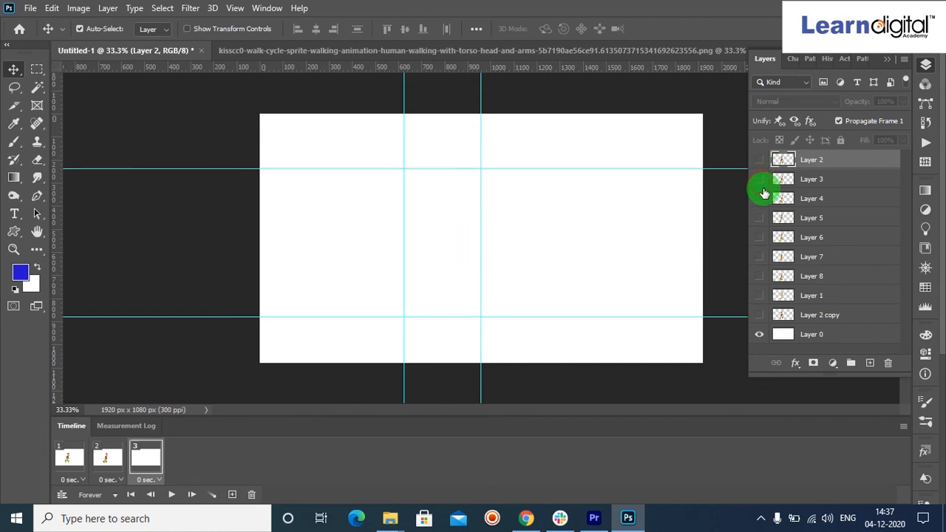
{"action": "left_click", "coordinate": [760, 198]}
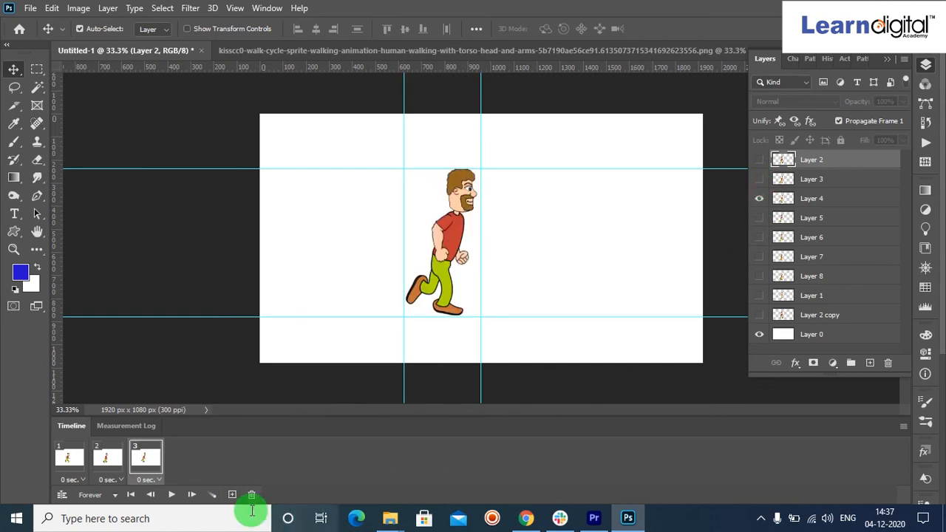
{"action": "left_click", "coordinate": [231, 497]}
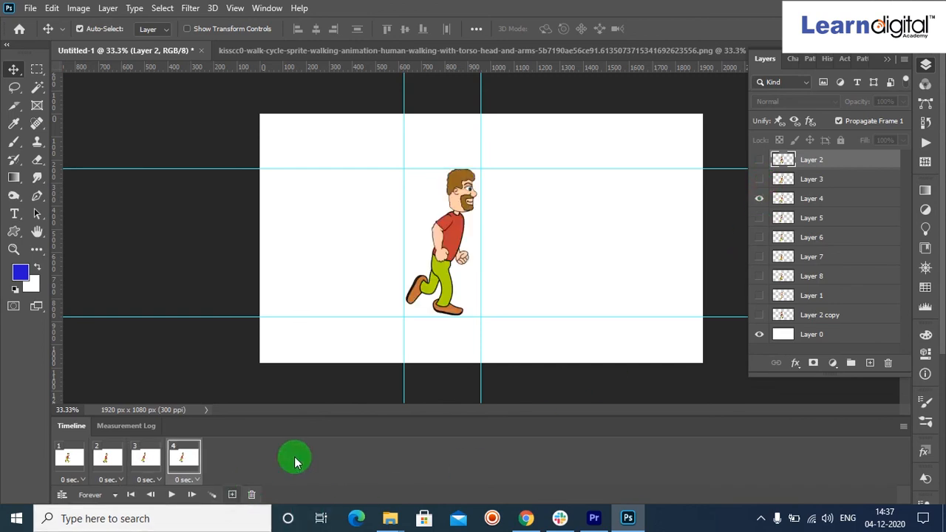
{"action": "left_click", "coordinate": [757, 200]}
{"action": "left_click", "coordinate": [759, 219]}
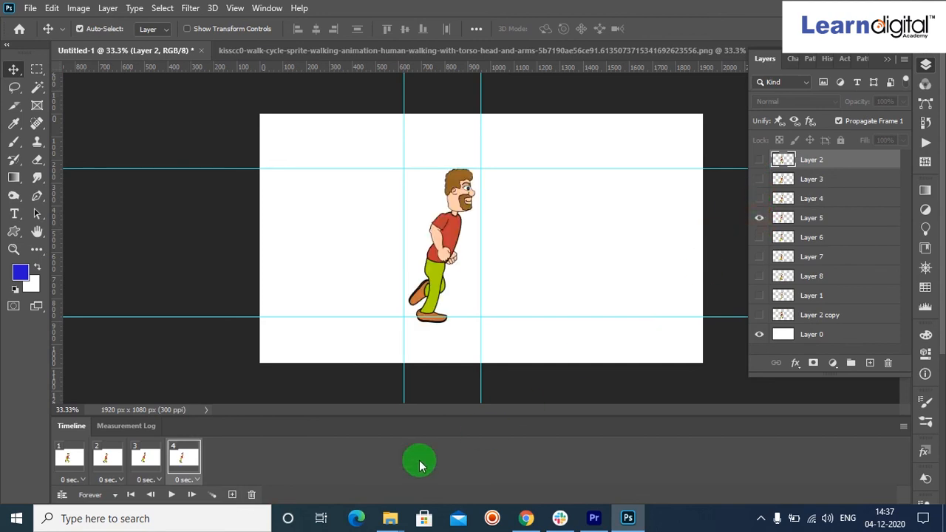
Step: Add a fifth and a sixth frame, showing only Layer 6 and only Layer 7 respectively above the white background
{"action": "left_click", "coordinate": [234, 497]}
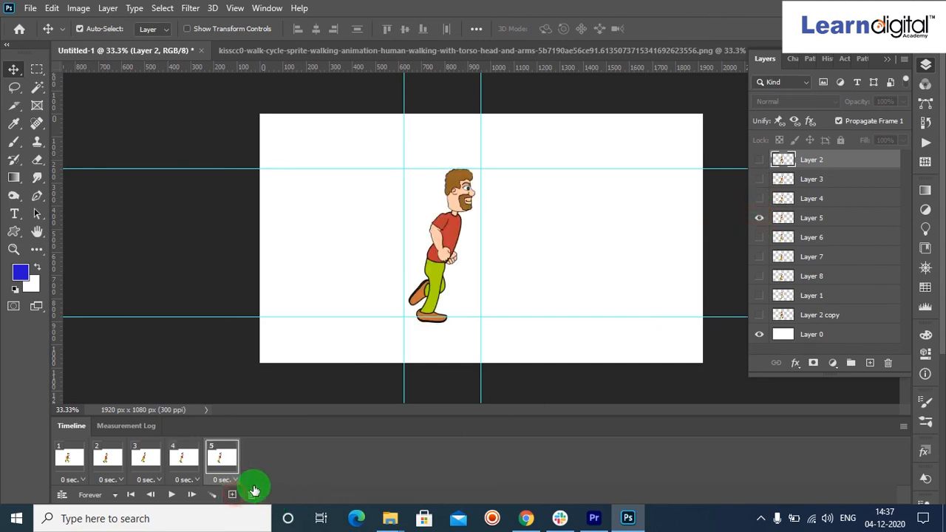
{"action": "left_click", "coordinate": [758, 219]}
{"action": "left_click", "coordinate": [759, 238]}
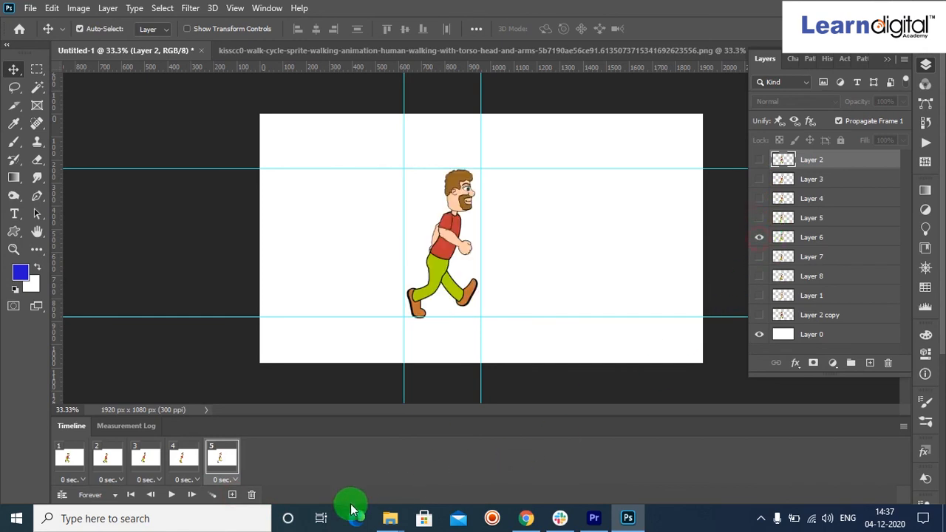
{"action": "left_click", "coordinate": [234, 495]}
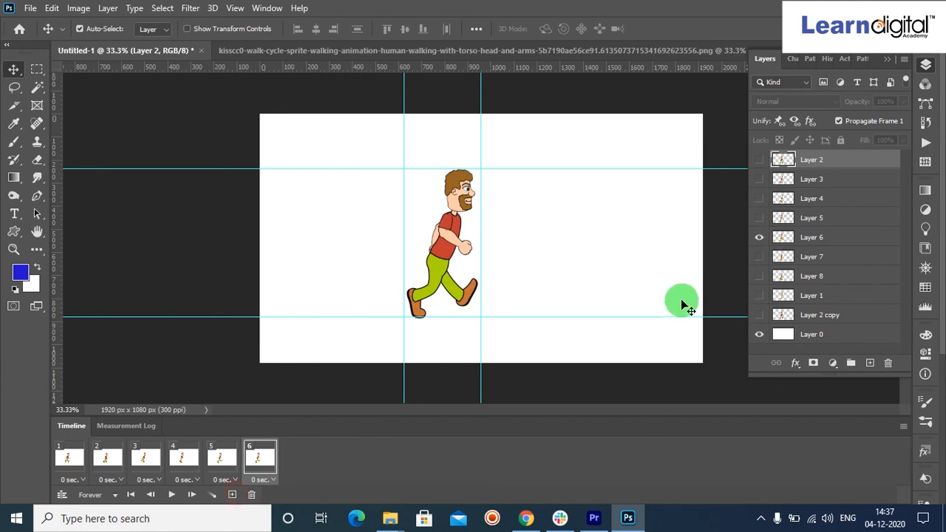
{"action": "left_click", "coordinate": [758, 242]}
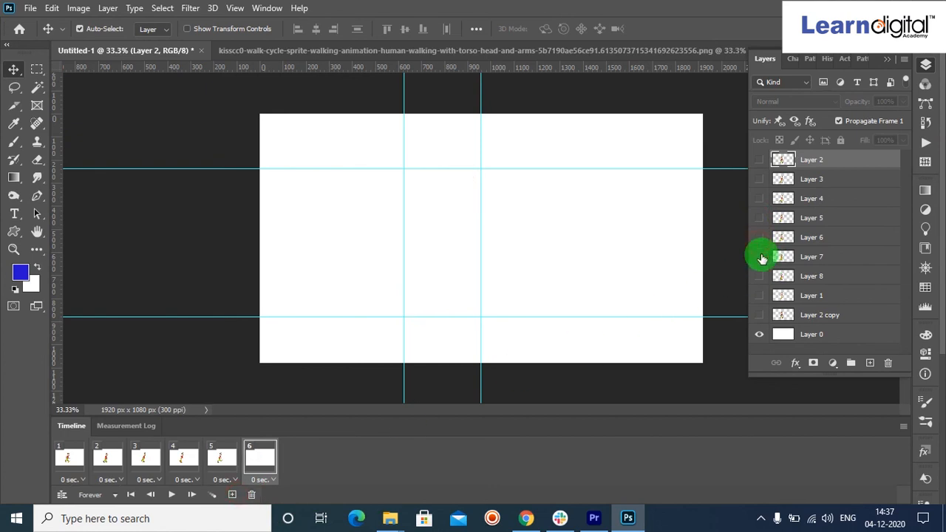
{"action": "left_click", "coordinate": [758, 258]}
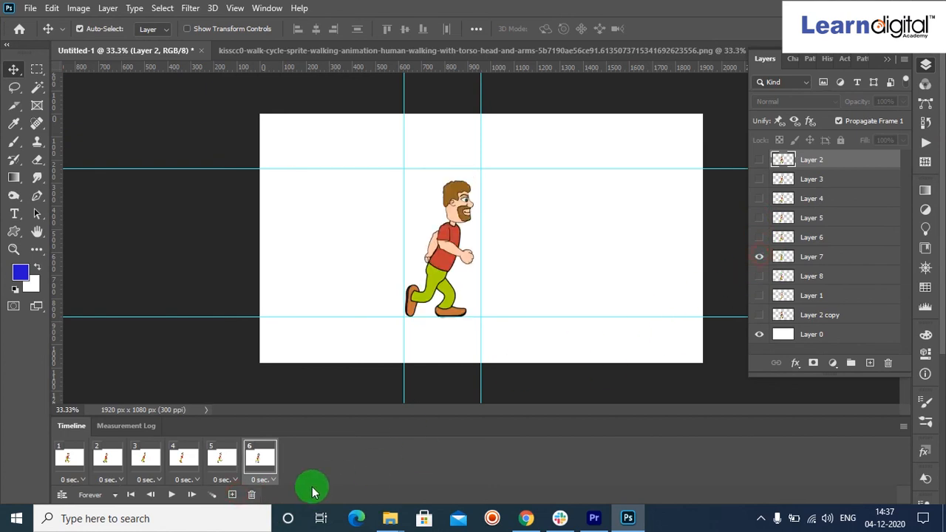
Step: Add a seventh frame and show Layer 8 in it instead of Layer 7
{"action": "left_click", "coordinate": [233, 496]}
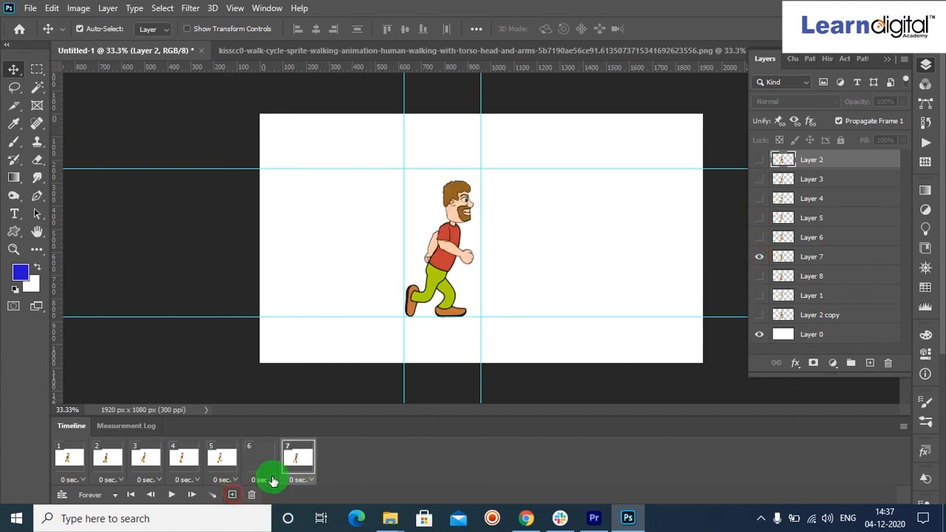
{"action": "left_click", "coordinate": [758, 258]}
{"action": "left_click", "coordinate": [760, 276]}
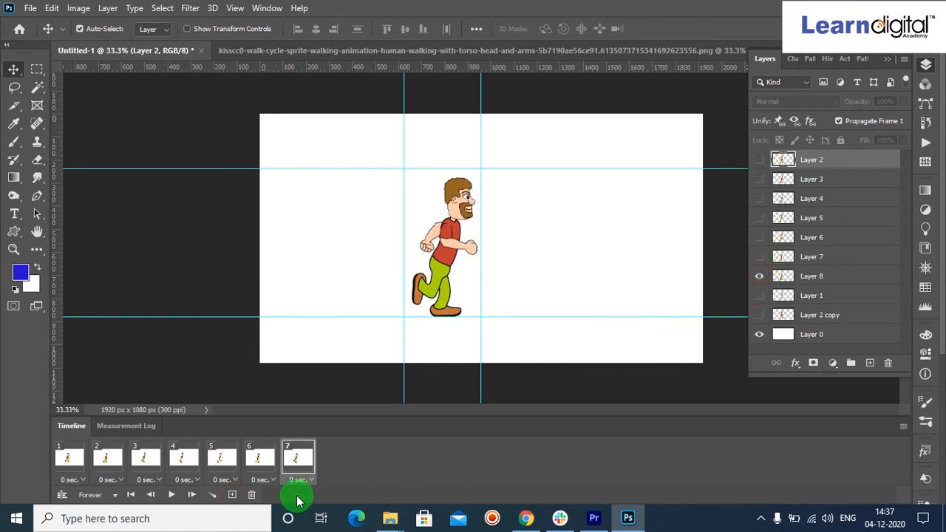
Step: Add an eighth and a ninth frame, showing only Layer 1 and only Layer 2 copy respectively above the white background
{"action": "left_click", "coordinate": [233, 497]}
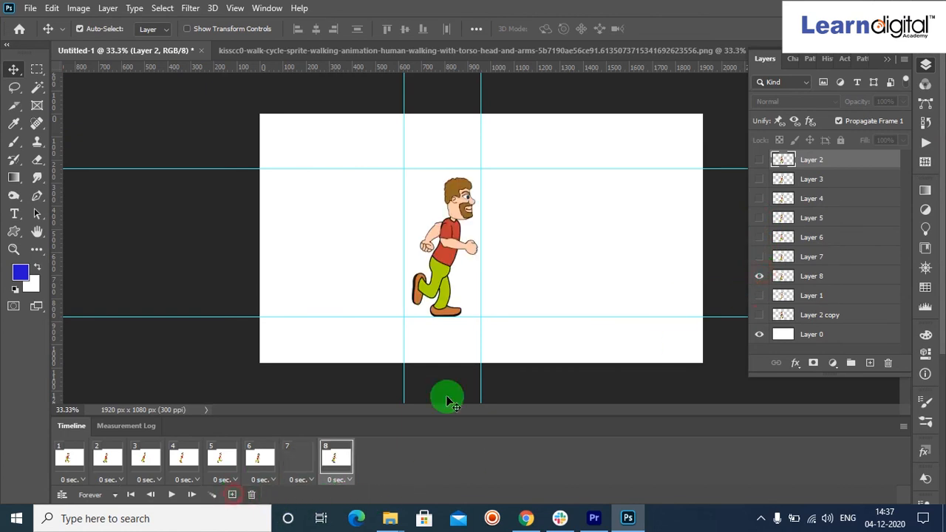
{"action": "left_click", "coordinate": [760, 277]}
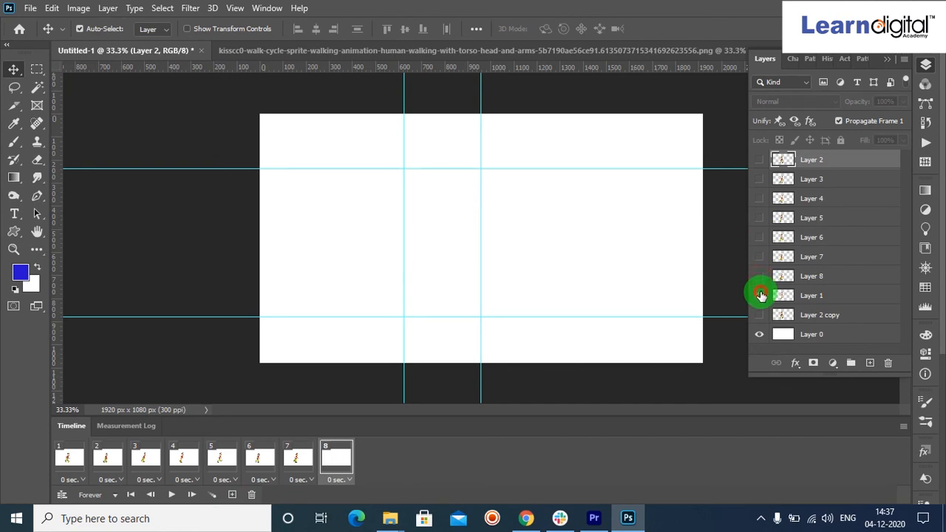
{"action": "left_click", "coordinate": [760, 295]}
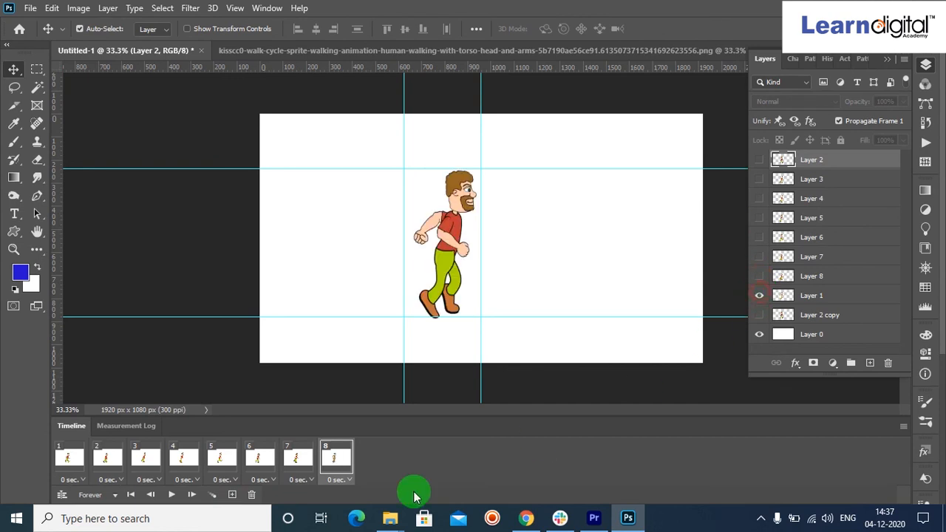
{"action": "left_click", "coordinate": [232, 496]}
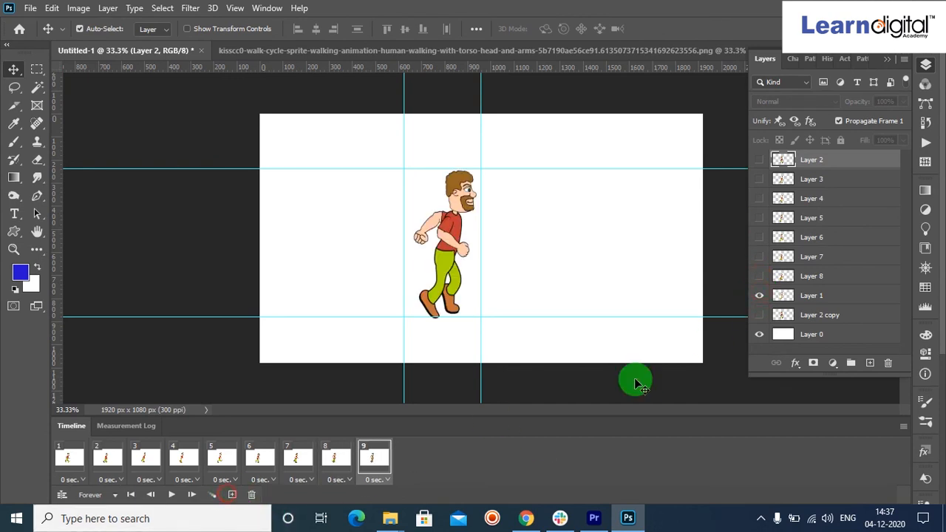
{"action": "left_click", "coordinate": [760, 298]}
{"action": "left_click", "coordinate": [760, 315]}
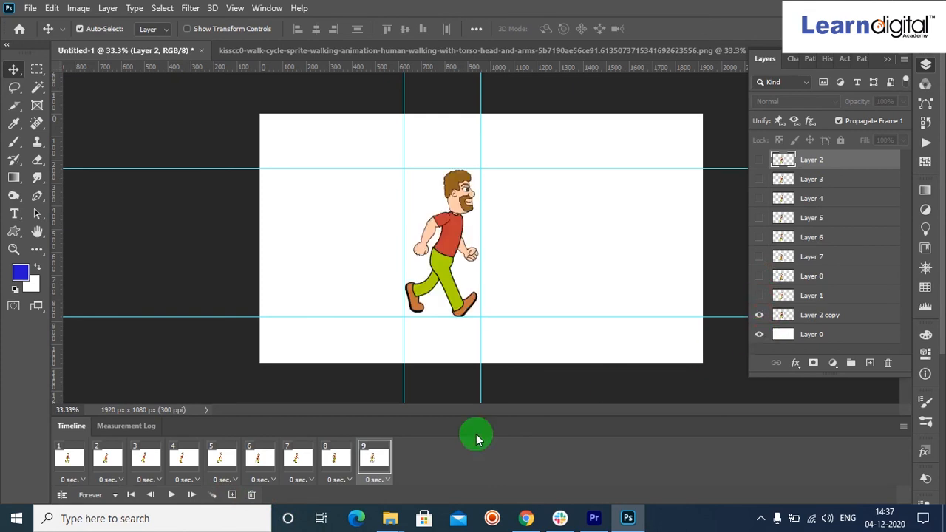
Step: Play the walking animation to check it, stop playback and return to the first frame
{"action": "left_click", "coordinate": [175, 496]}
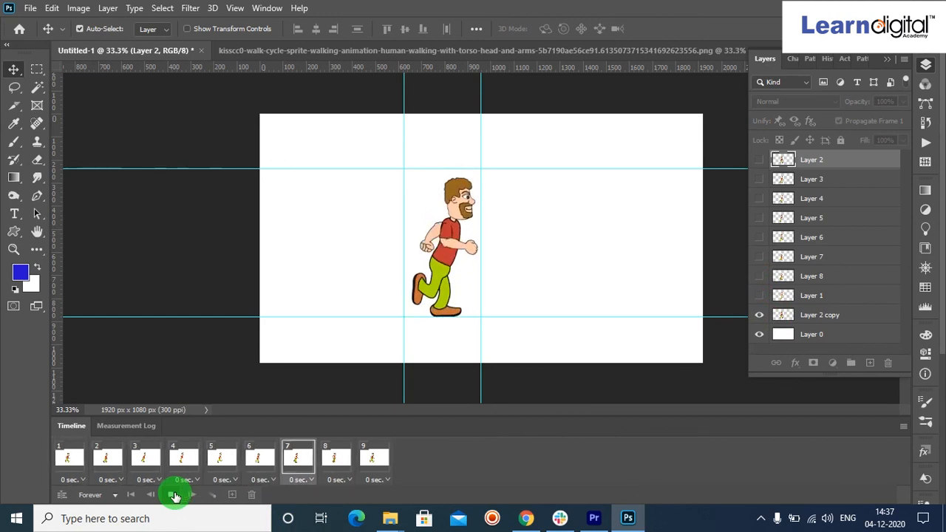
{"action": "left_click", "coordinate": [175, 496]}
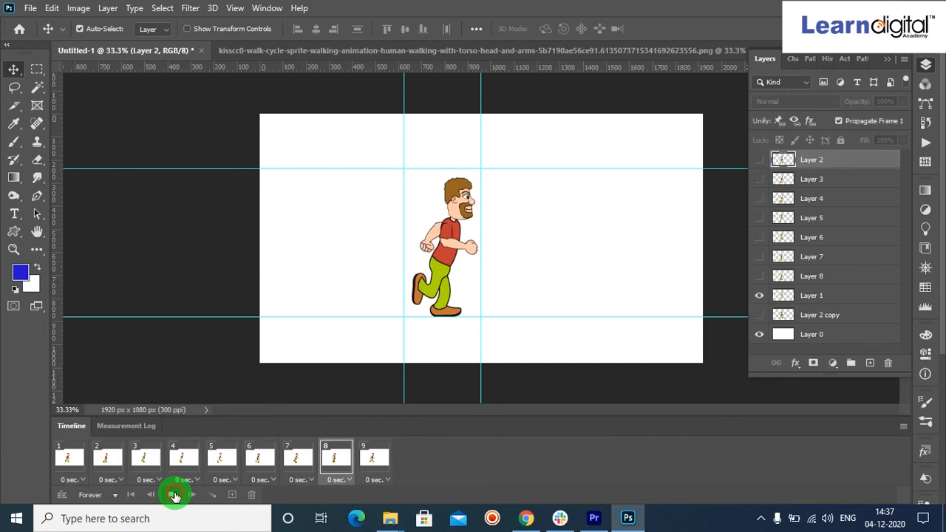
{"action": "left_click", "coordinate": [128, 497]}
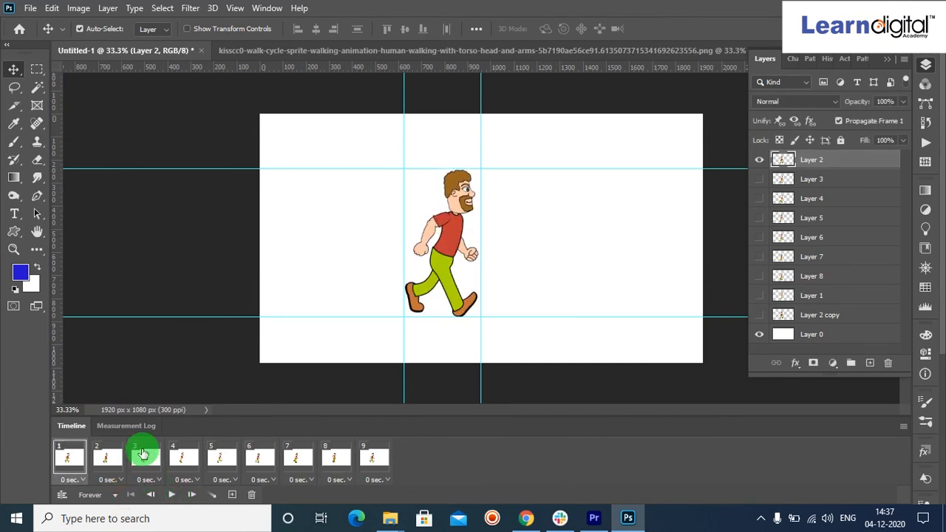
Step: Export the animation with Save for Web (Legacy) in GIF format and proceed to choosing where to save it
{"action": "left_click", "coordinate": [31, 8]}
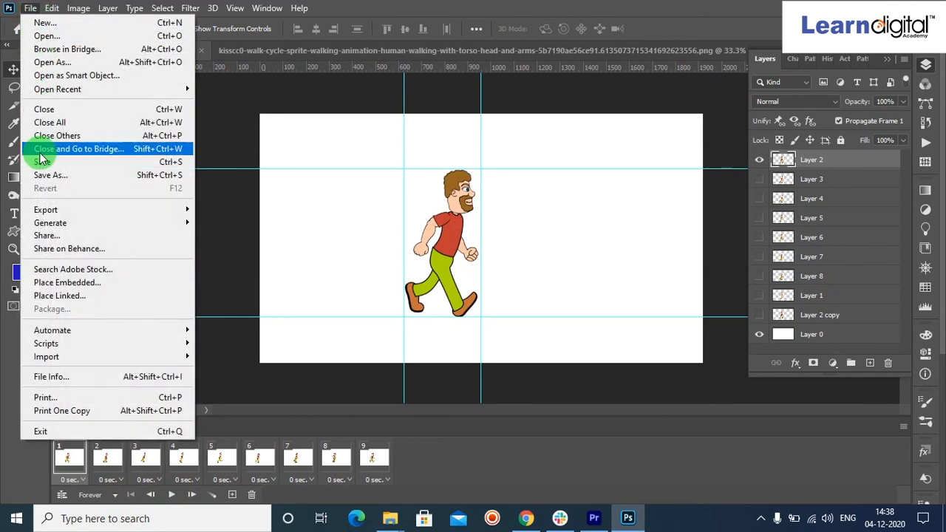
{"action": "mouse_move", "coordinate": [50, 213]}
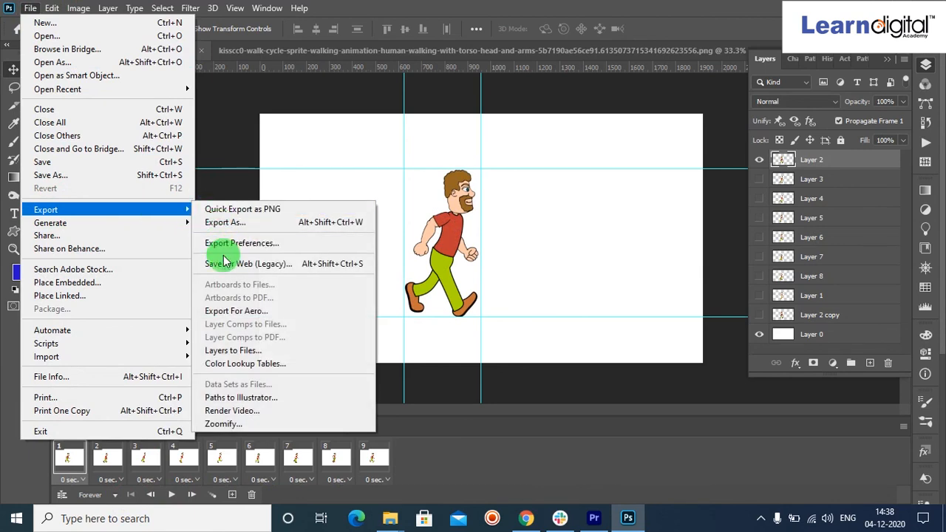
{"action": "left_click", "coordinate": [226, 267]}
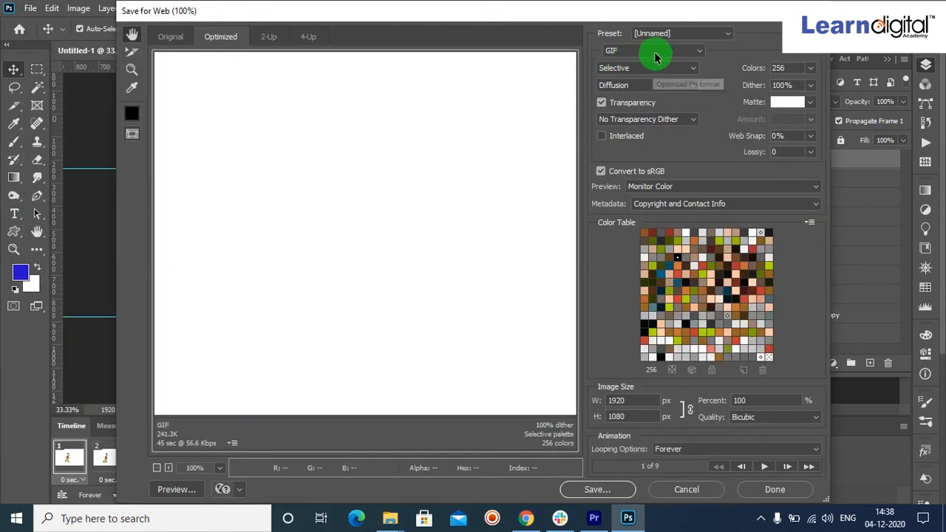
{"action": "left_click", "coordinate": [656, 52]}
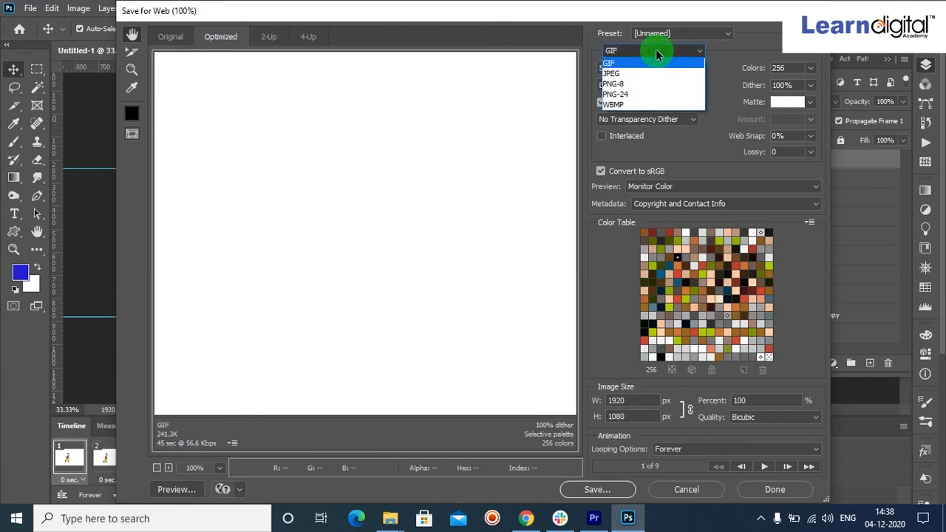
{"action": "left_click", "coordinate": [652, 61]}
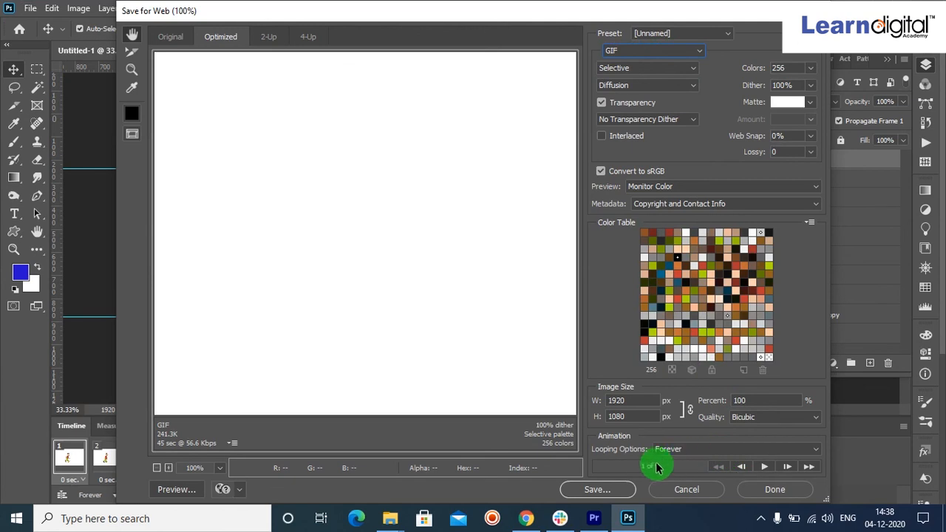
{"action": "left_click", "coordinate": [600, 494]}
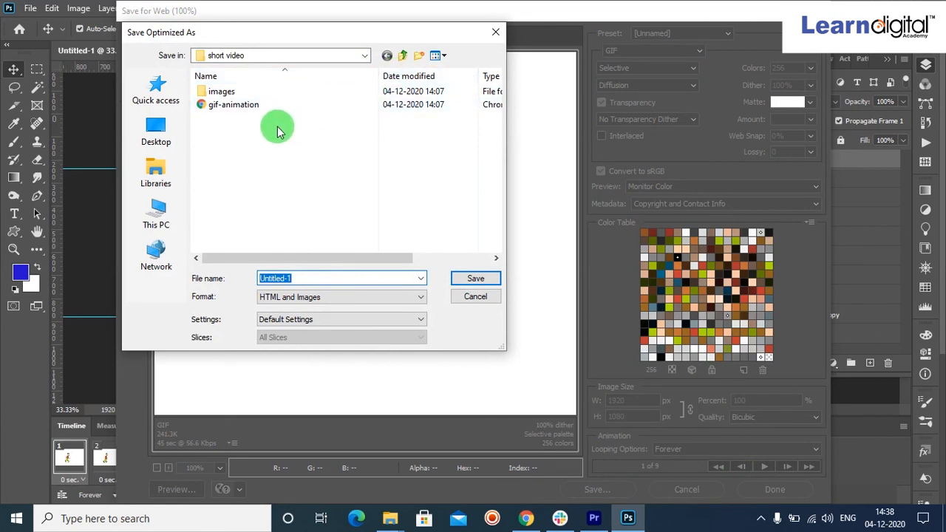
Step: Create a folder named "first video" inside the short video folder and open it as the save location
{"action": "left_click", "coordinate": [418, 58]}
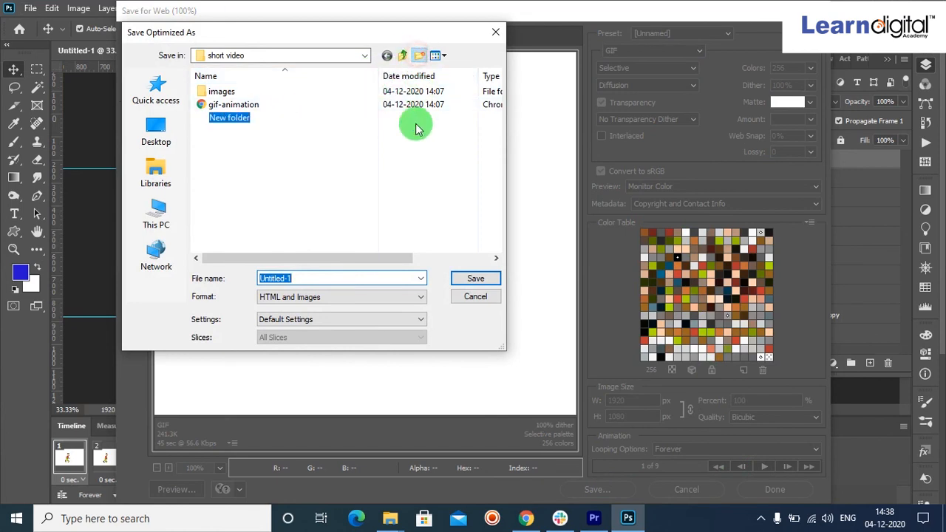
{"action": "type", "text": "first vide"}
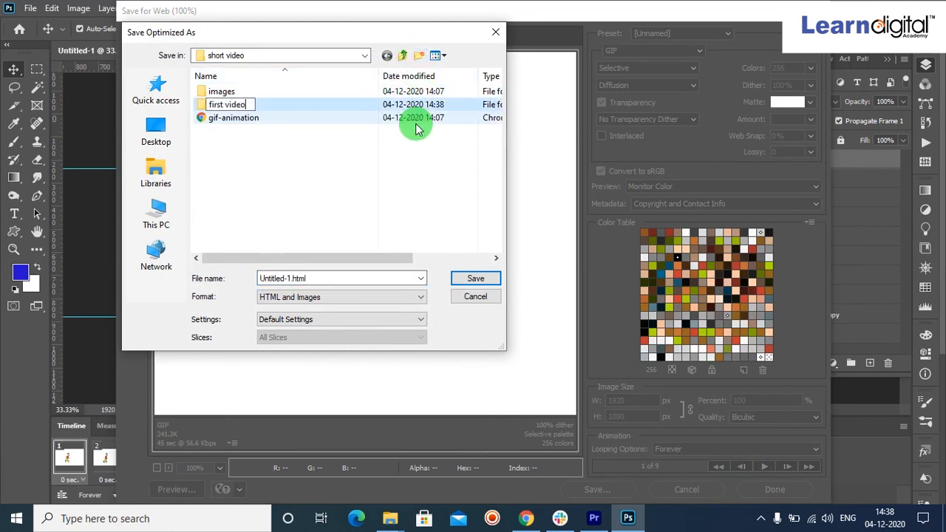
{"action": "type", "text": "o"}
{"action": "key", "text": "Return"}
{"action": "key", "text": "Return"}
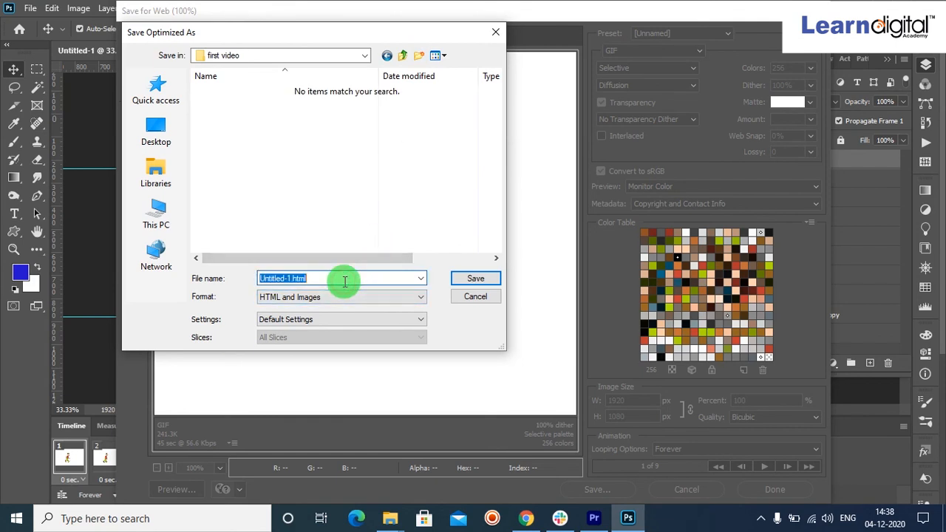
Step: Save the export as "gif animation" in the HTML and Images format
{"action": "left_click", "coordinate": [344, 280]}
{"action": "type", "text": "gif animation"}
{"action": "left_click", "coordinate": [329, 300]}
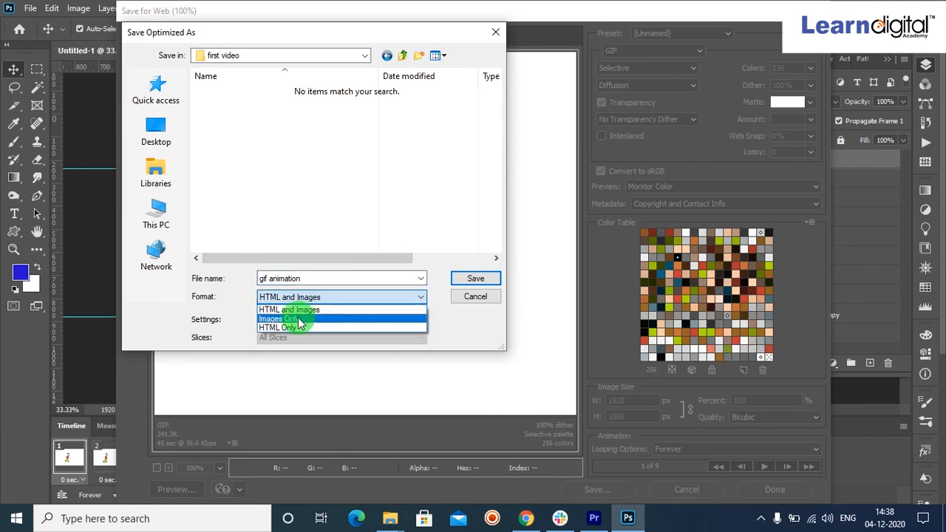
{"action": "left_click", "coordinate": [295, 309]}
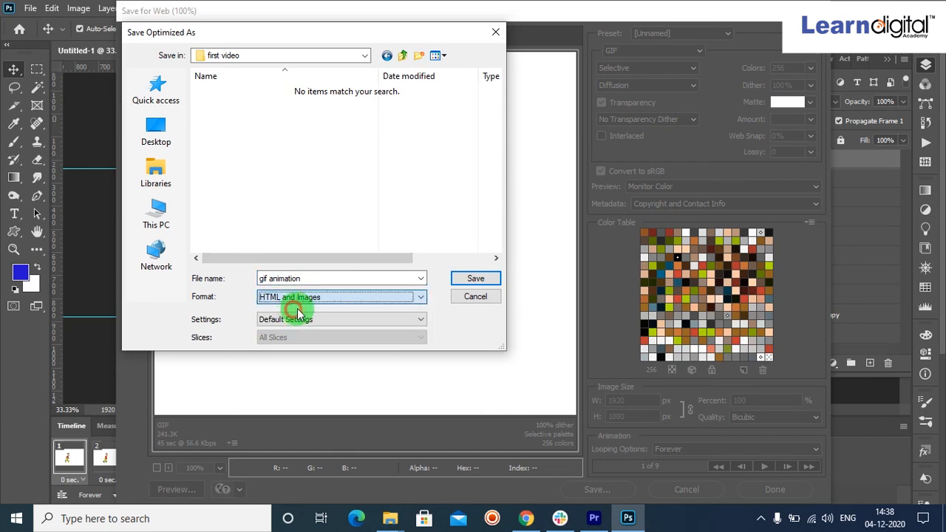
{"action": "left_click", "coordinate": [474, 280]}
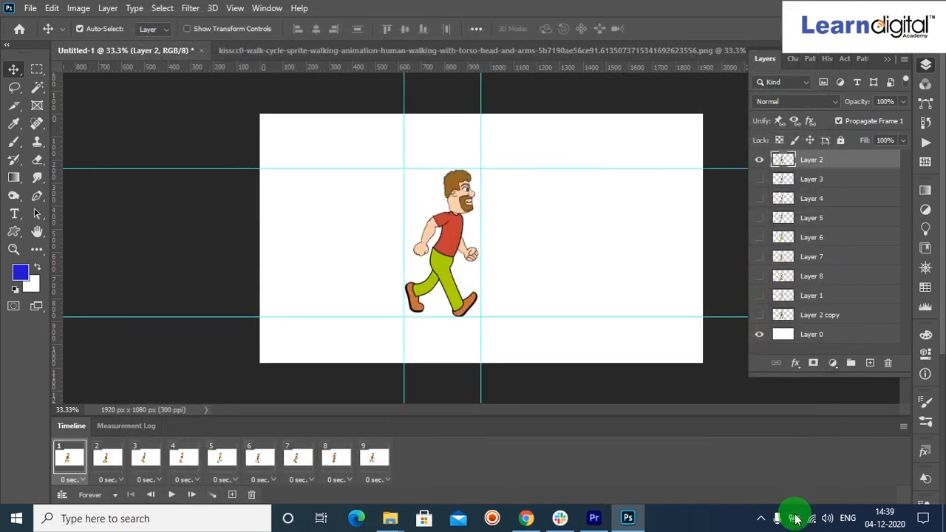
{"action": "left_click", "coordinate": [759, 516]}
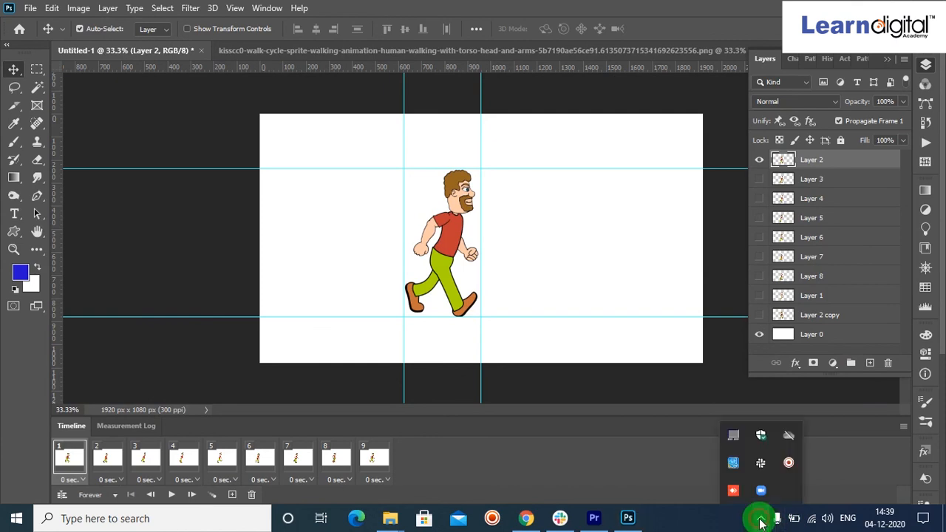